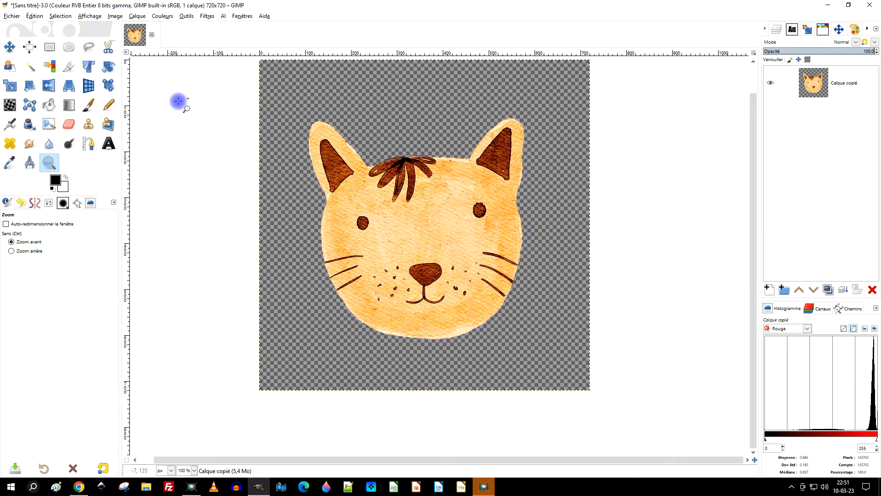
Step: Add a text layer near the bottom of the canvas containing a person's first name
{"action": "left_click", "coordinate": [79, 110]}
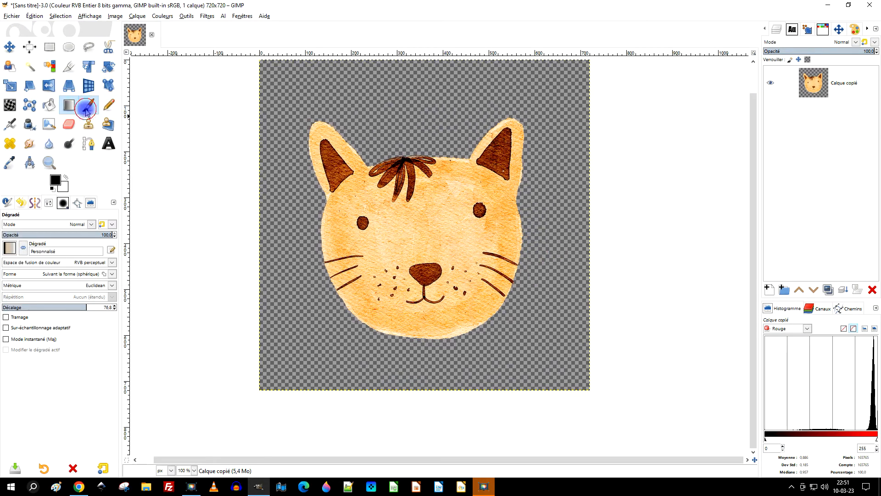
{"action": "left_click", "coordinate": [109, 143]}
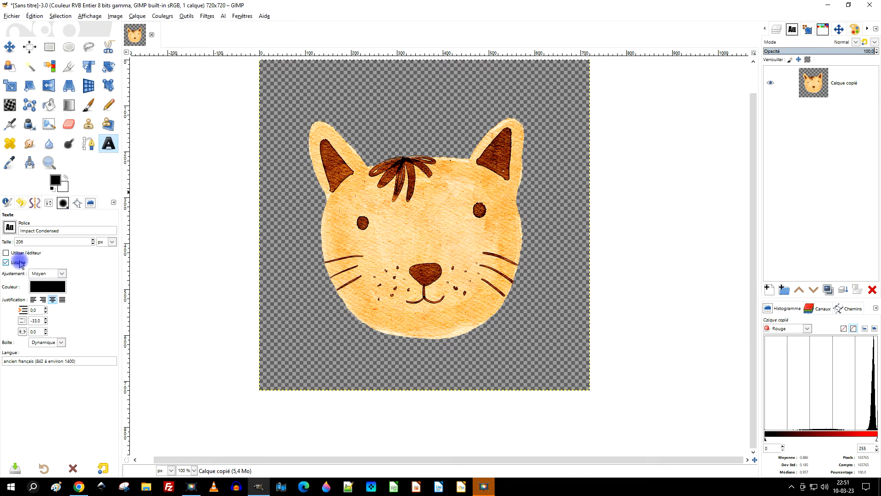
{"action": "left_click", "coordinate": [325, 362]}
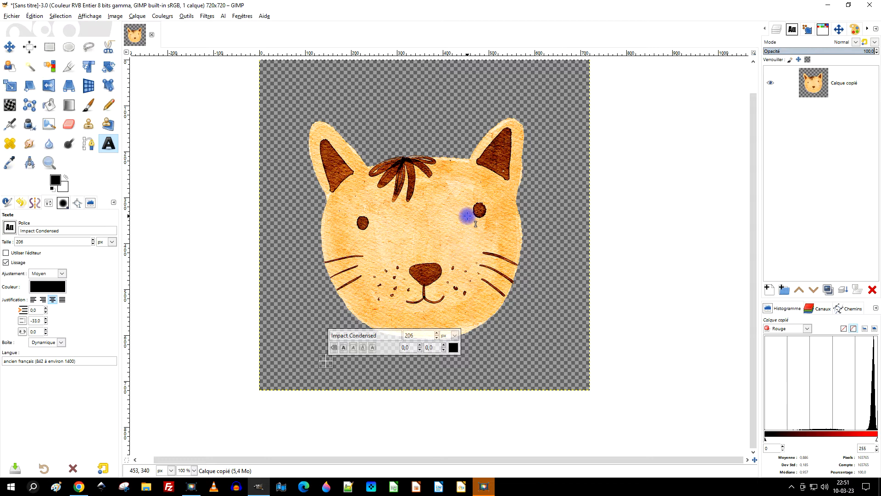
{"action": "type", "text": "Miguel"}
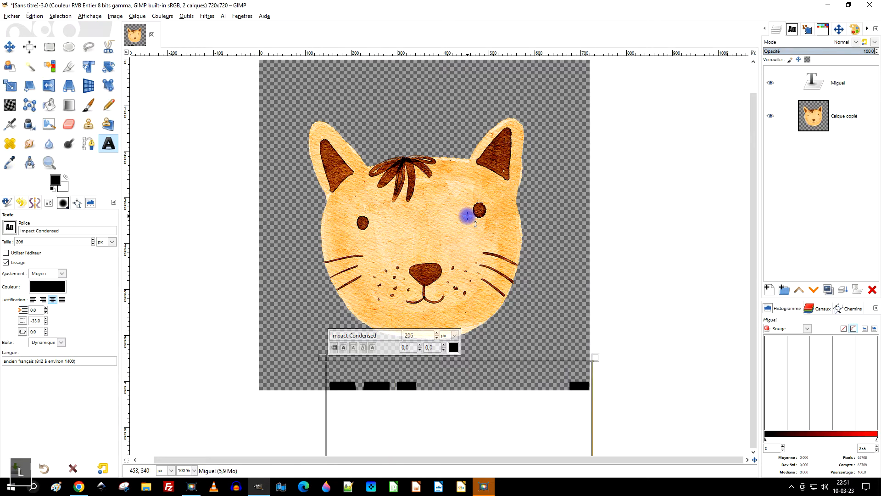
Step: Select all the text and change its font to ElegantDragon
{"action": "key", "text": "ctrl+a"}
{"action": "left_click", "coordinate": [384, 335]}
{"action": "type", "text": "e"}
{"action": "key", "text": "Down"}
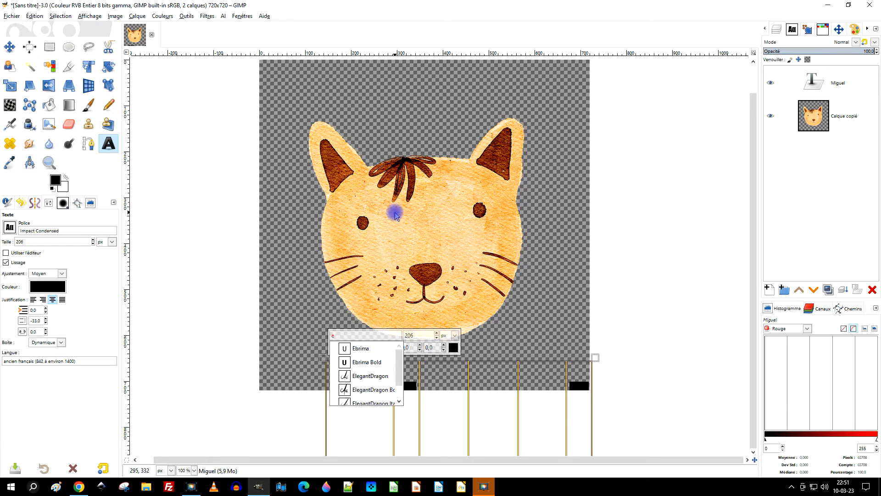
{"action": "key", "text": "Return"}
Step: Move the cat layer slightly upward and shift the name text up so it sits beneath the cat's chin
{"action": "key", "text": "m"}
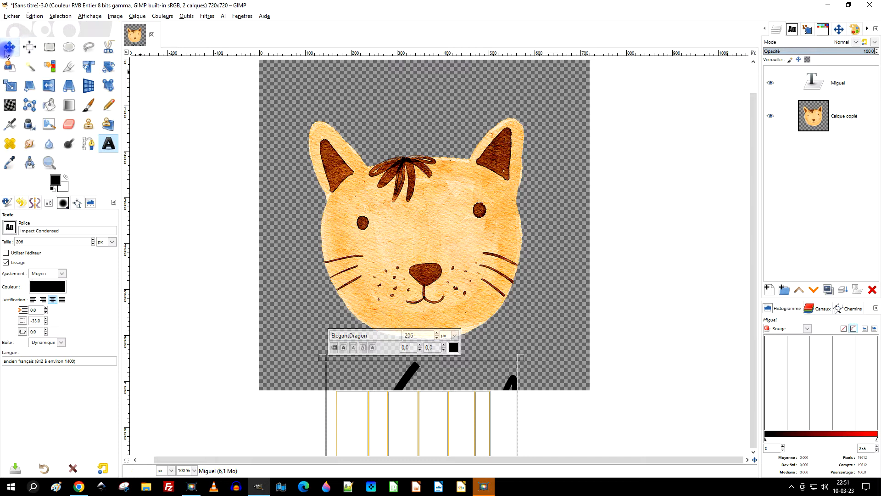
{"action": "left_click", "coordinate": [743, 111]}
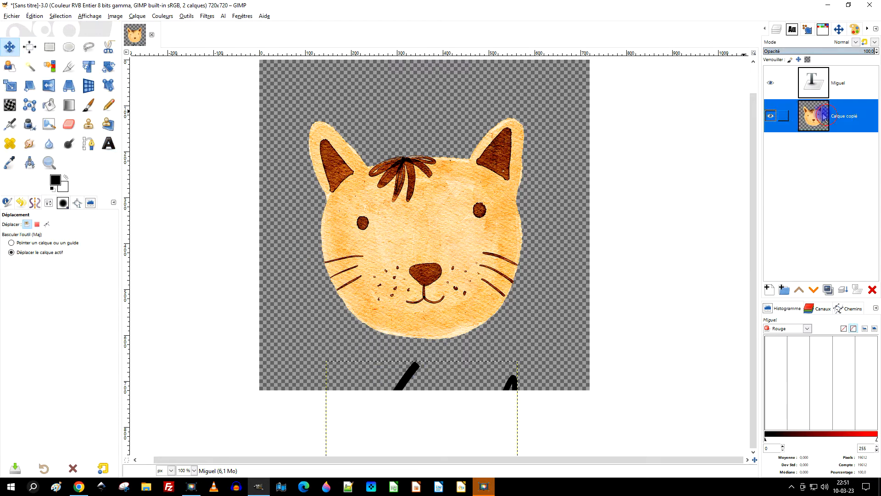
{"action": "left_click_drag", "start_coordinate": [462, 230], "coordinate": [468, 183]}
{"action": "left_click", "coordinate": [820, 90]}
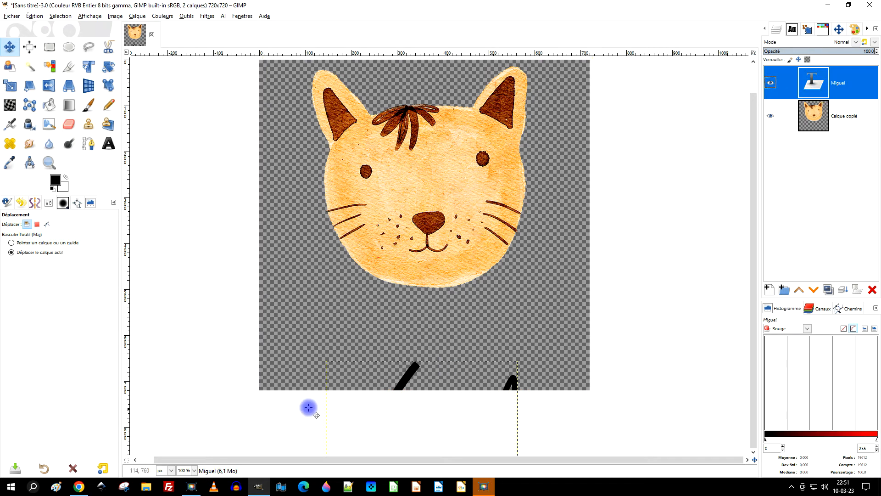
{"action": "left_click_drag", "start_coordinate": [403, 375], "coordinate": [401, 246]}
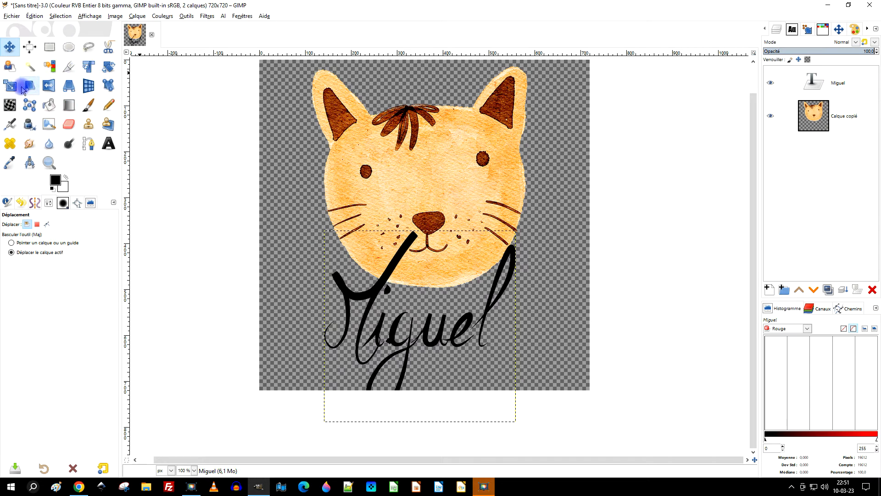
Step: Scale the text layer down proportionally so the name fits under the cat's face
{"action": "left_click", "coordinate": [11, 85]}
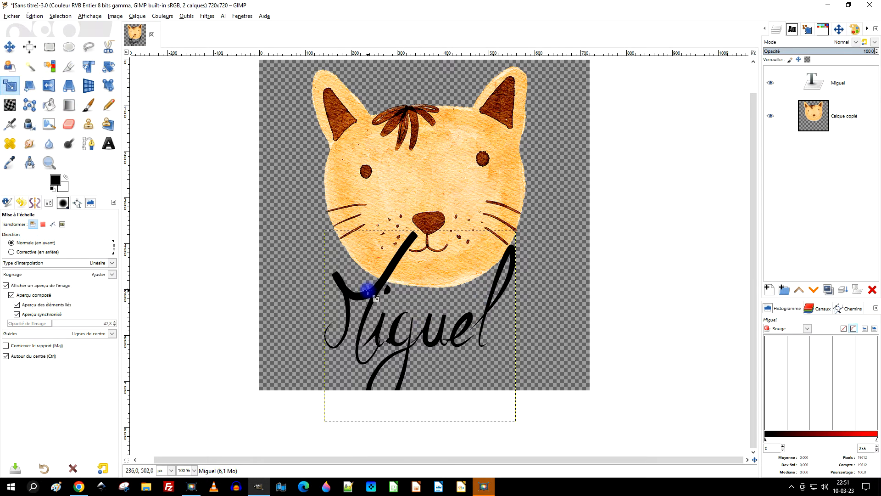
{"action": "left_click", "coordinate": [391, 265]}
{"action": "left_click", "coordinate": [660, 93]}
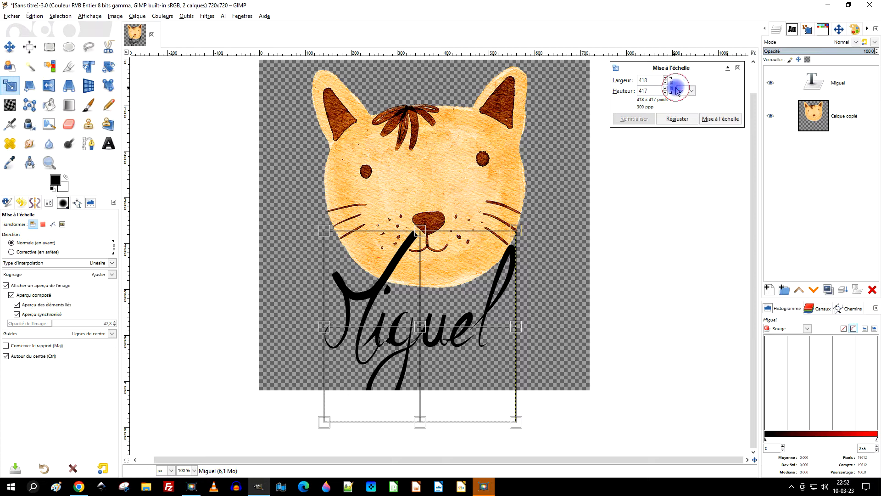
{"action": "left_click_drag", "start_coordinate": [322, 229], "coordinate": [439, 338]}
{"action": "left_click", "coordinate": [729, 118]}
Step: Scale the cat layer proportionally to 485 × 485 px and shift it down above the name
{"action": "left_click", "coordinate": [673, 154]}
{"action": "left_click", "coordinate": [398, 159]}
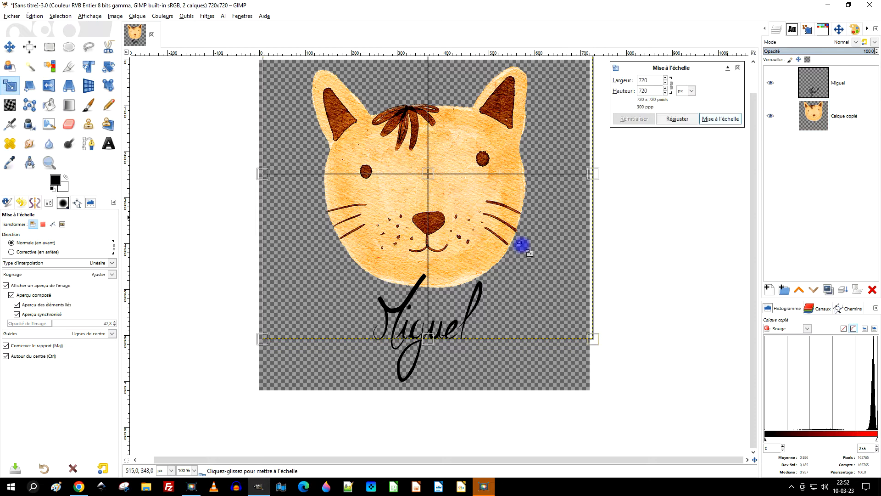
{"action": "left_click_drag", "start_coordinate": [582, 364], "coordinate": [475, 246]}
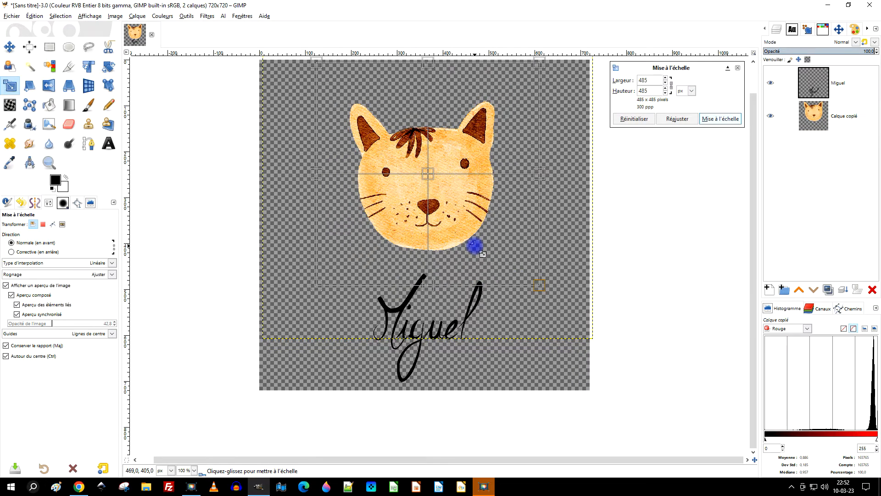
{"action": "left_click_drag", "start_coordinate": [441, 190], "coordinate": [434, 218]}
{"action": "left_click", "coordinate": [719, 119]}
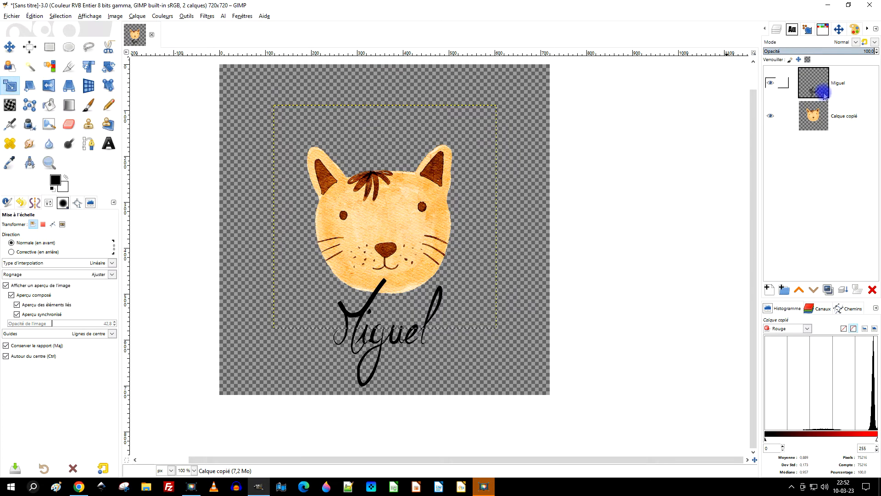
Step: Merge the text layer down into the cat layer
{"action": "left_click", "coordinate": [825, 95]}
{"action": "left_click", "coordinate": [844, 289]}
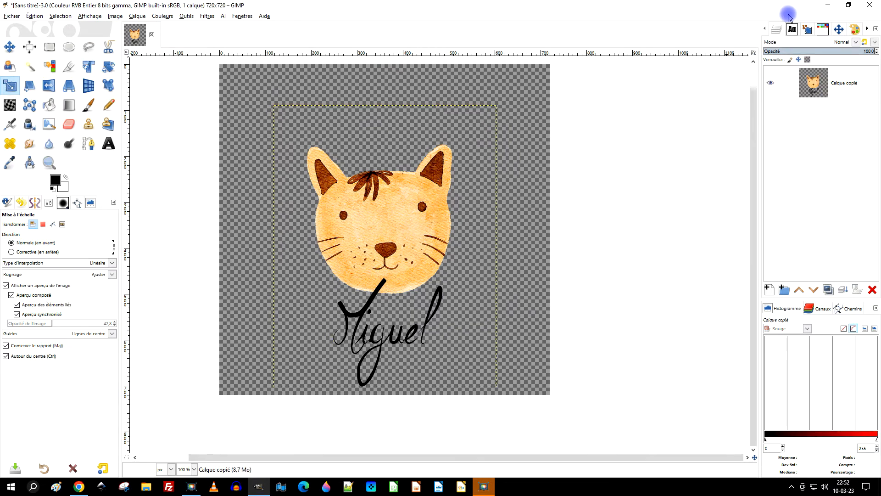
Step: Crop the image to about 393 × 550 px around the cat and name, applying to all layers and deleting cropped pixels
{"action": "left_click", "coordinate": [67, 69]}
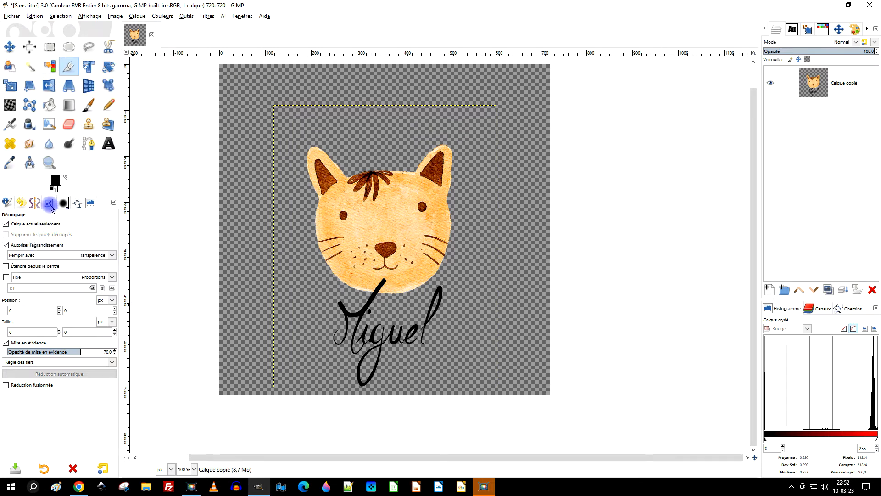
{"action": "left_click", "coordinate": [28, 224]}
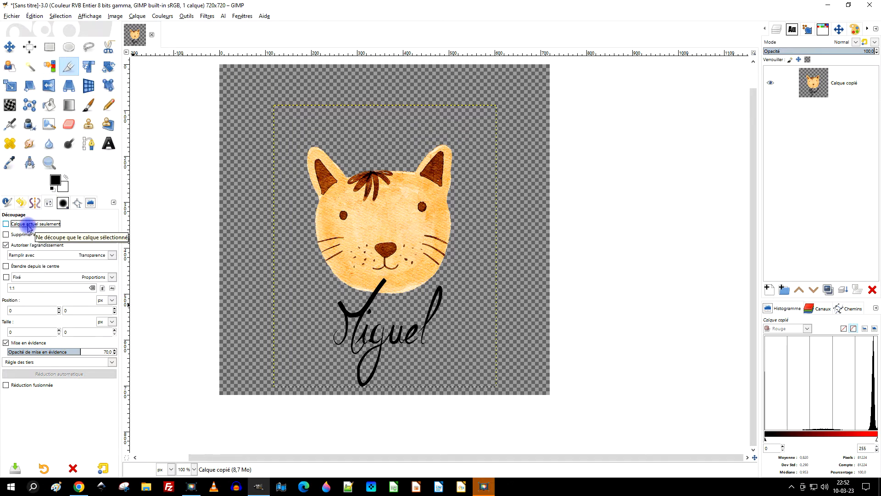
{"action": "left_click", "coordinate": [29, 235]}
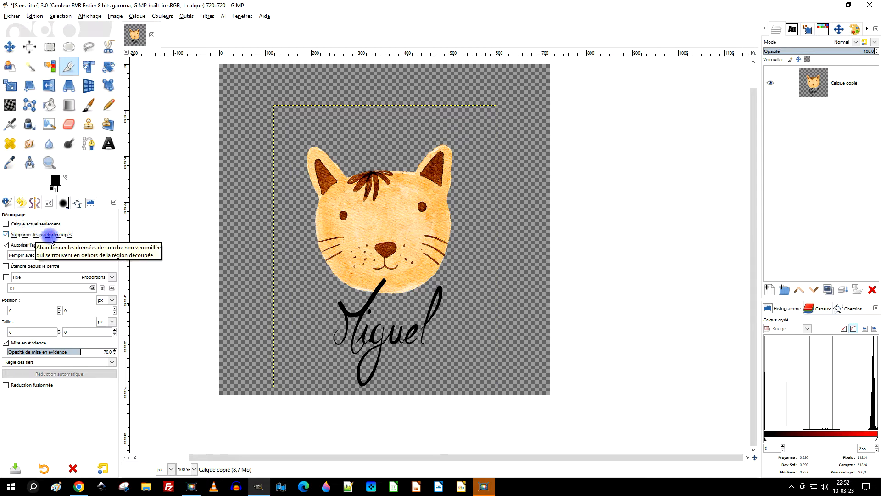
{"action": "left_click_drag", "start_coordinate": [279, 139], "coordinate": [519, 389]}
{"action": "left_click_drag", "start_coordinate": [501, 246], "coordinate": [461, 243]}
{"action": "left_click_drag", "start_coordinate": [285, 258], "coordinate": [301, 264]}
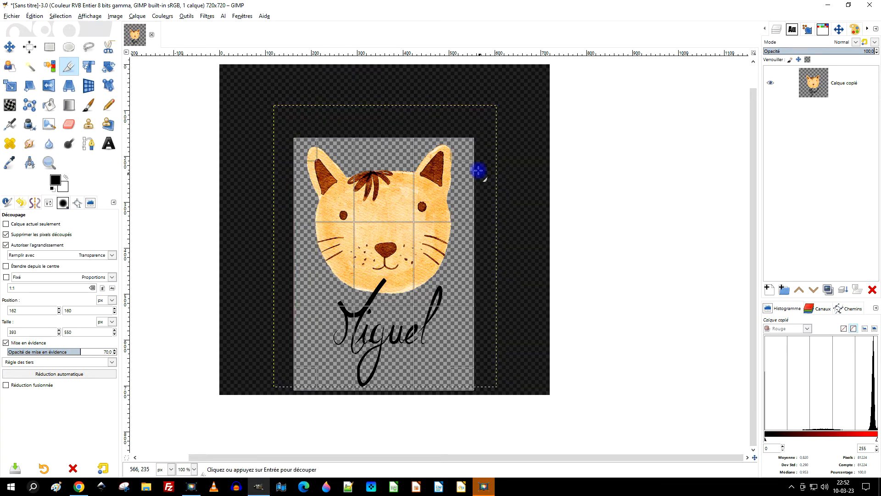
{"action": "left_click", "coordinate": [384, 260]}
{"action": "left_click_drag", "start_coordinate": [443, 237], "coordinate": [461, 213]}
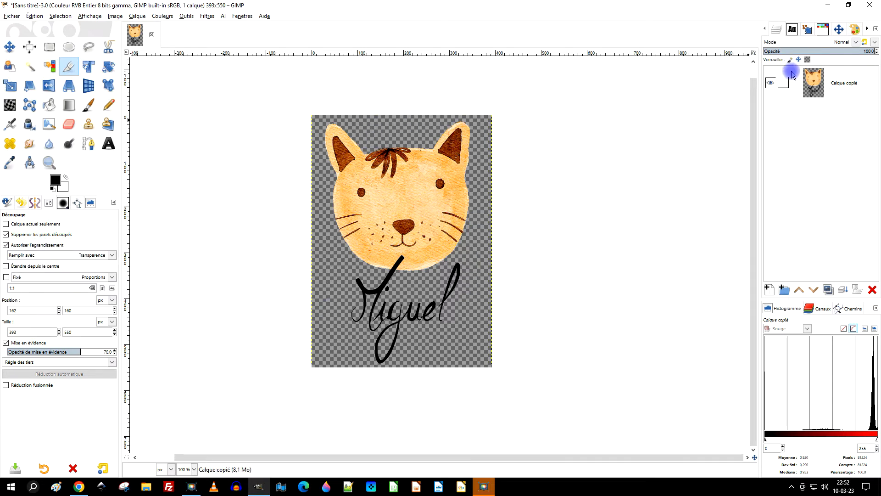
{"action": "right_click", "coordinate": [808, 84]}
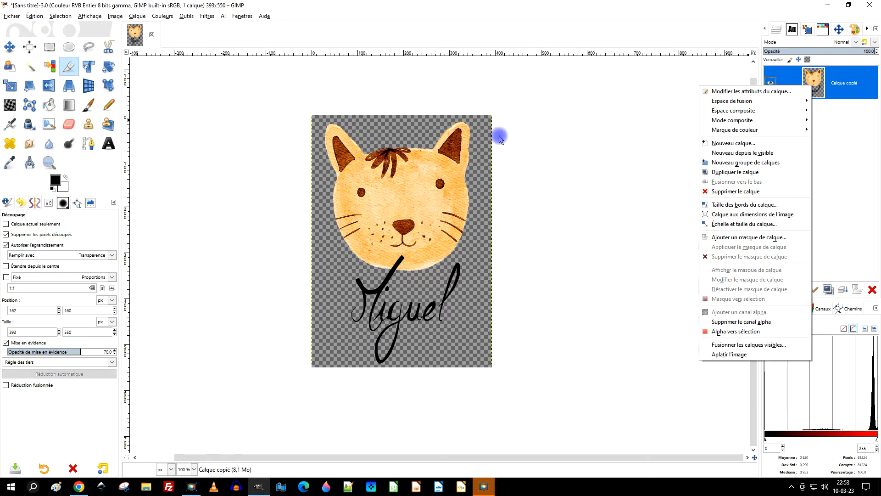
{"action": "left_click", "coordinate": [260, 103]}
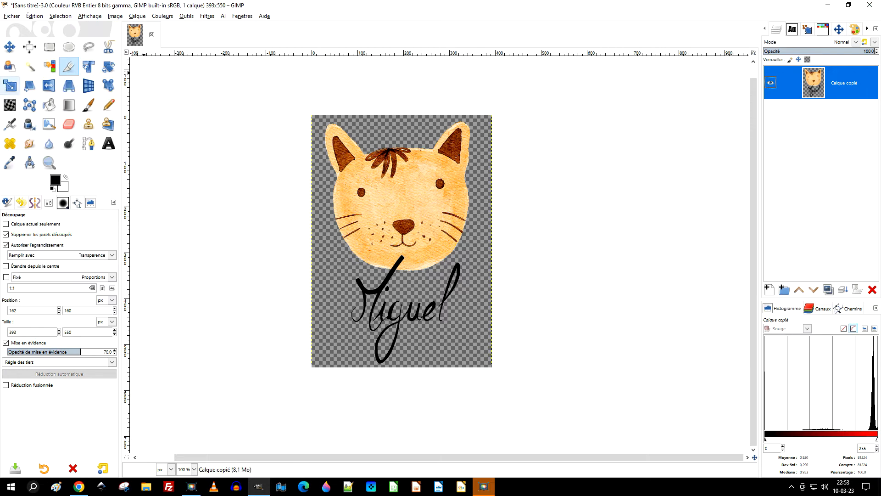
{"action": "left_click", "coordinate": [30, 69]}
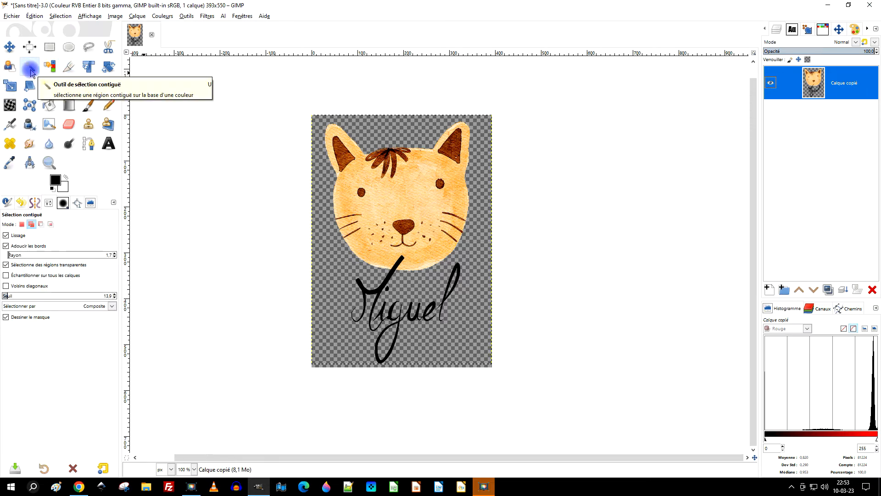
{"action": "left_click_drag", "start_coordinate": [331, 162], "coordinate": [324, 175]}
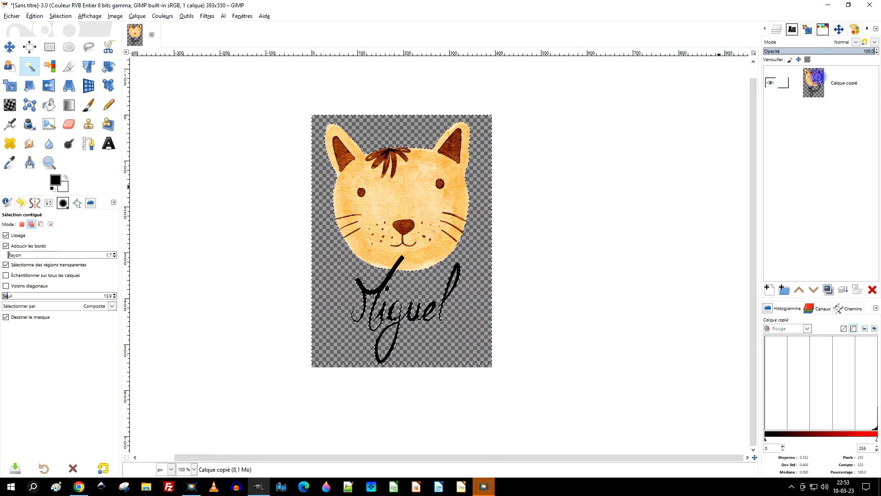
{"action": "right_click", "coordinate": [818, 78]}
{"action": "left_click", "coordinate": [776, 206]}
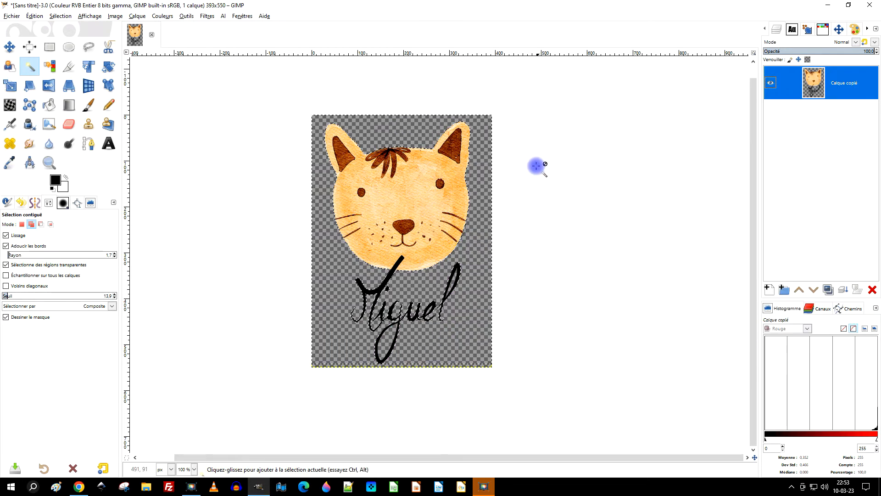
{"action": "left_click", "coordinate": [69, 46]}
{"action": "left_click", "coordinate": [229, 101]}
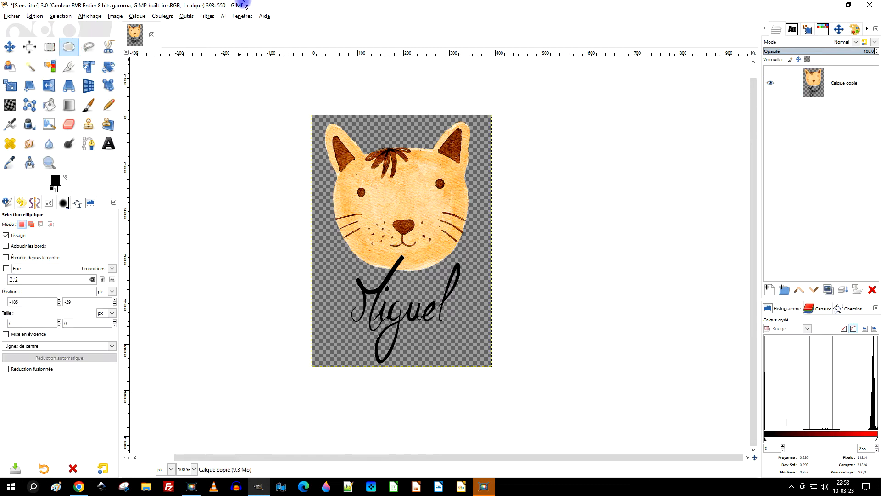
Step: Select the whole image and copy it to the clipboard
{"action": "left_click", "coordinate": [34, 16]}
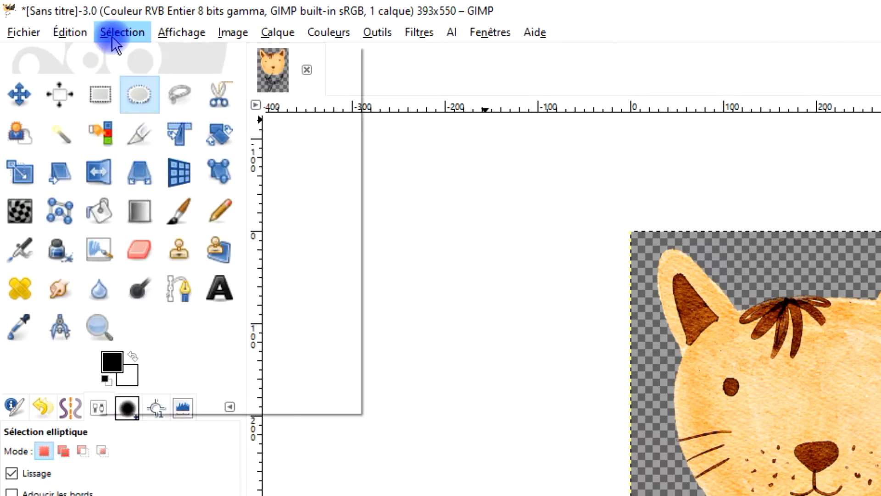
{"action": "left_click", "coordinate": [135, 59]}
{"action": "left_click", "coordinate": [70, 32]}
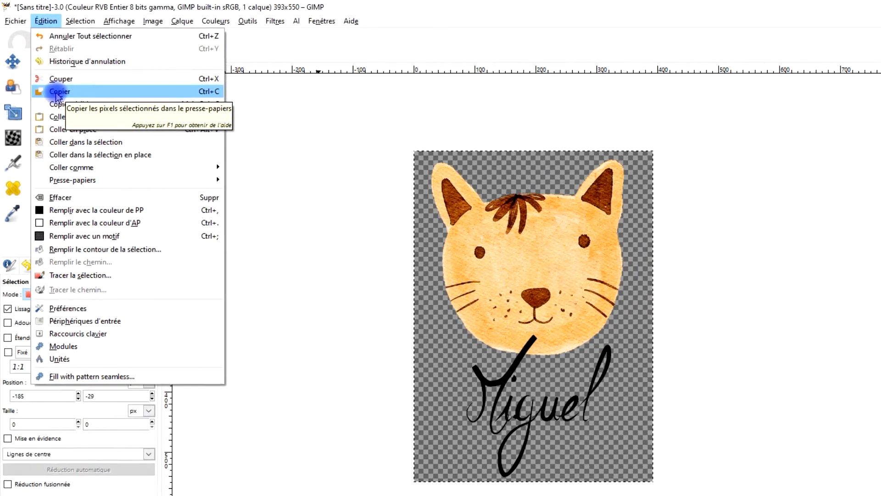
{"action": "left_click", "coordinate": [56, 92]}
Step: Paste the clipboard contents as a new brush
{"action": "left_click", "coordinate": [45, 21]}
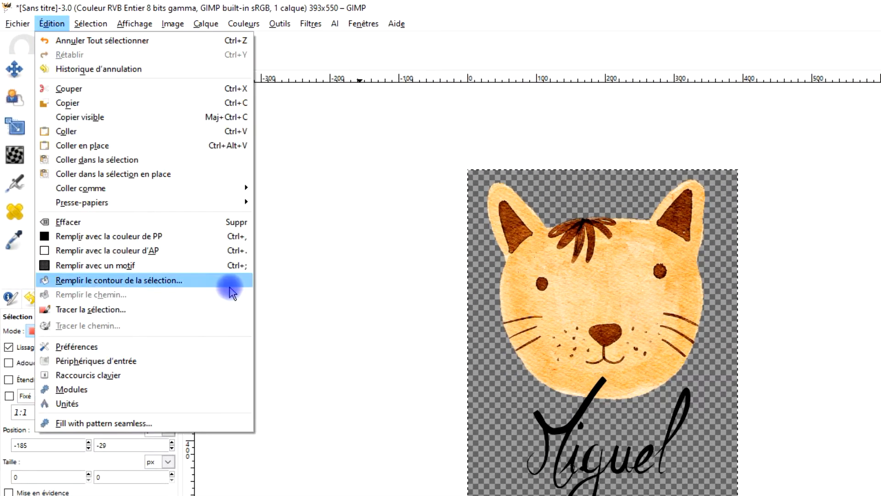
{"action": "mouse_move", "coordinate": [182, 190]}
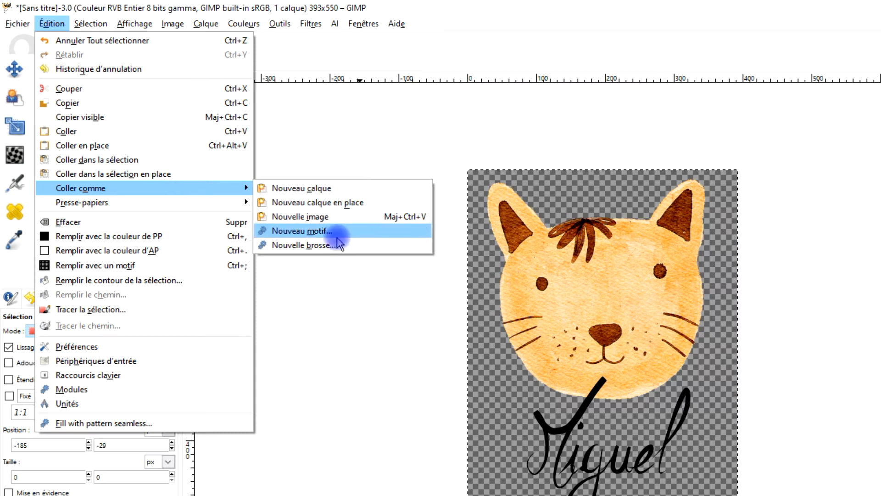
{"action": "left_click", "coordinate": [305, 246]}
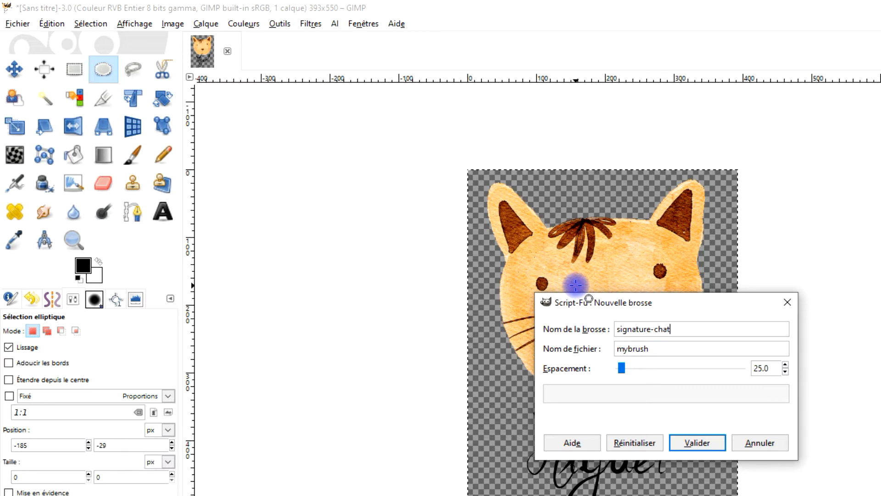
Step: Set the new brush's file name to signature-chat, matching the brush name
{"action": "key", "text": "Tab"}
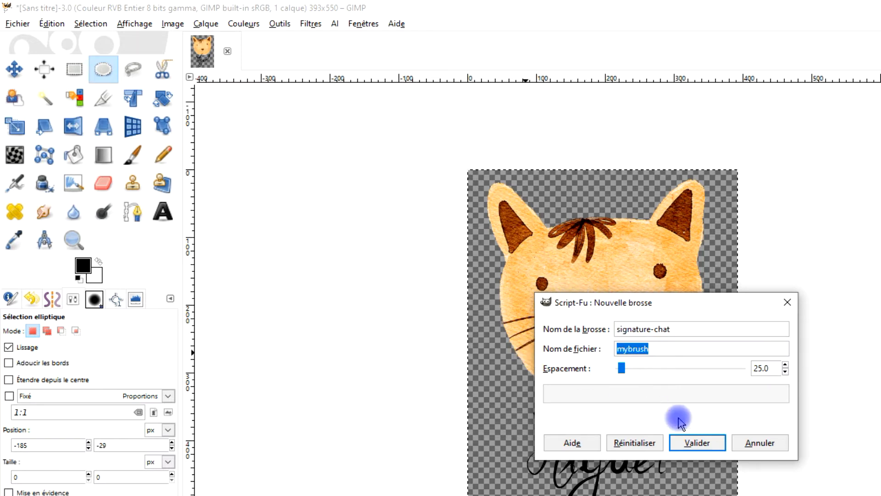
{"action": "left_click", "coordinate": [698, 328]}
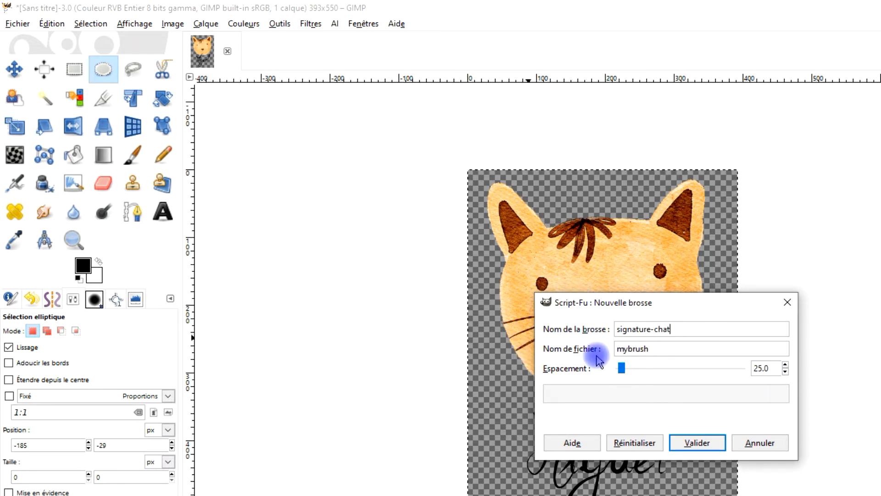
{"action": "left_click_drag", "start_coordinate": [699, 330], "coordinate": [592, 330]}
{"action": "key", "text": "ctrl+c"}
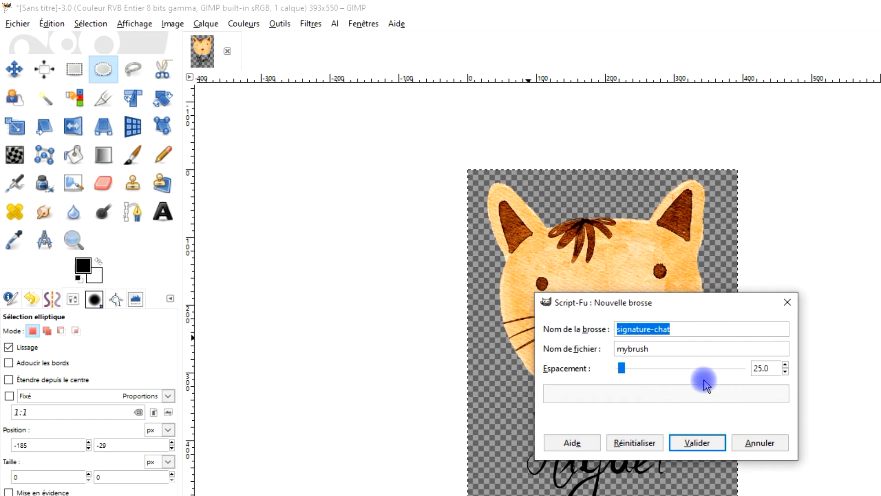
{"action": "left_click_drag", "start_coordinate": [669, 349], "coordinate": [515, 349]}
{"action": "key", "text": "ctrl+v"}
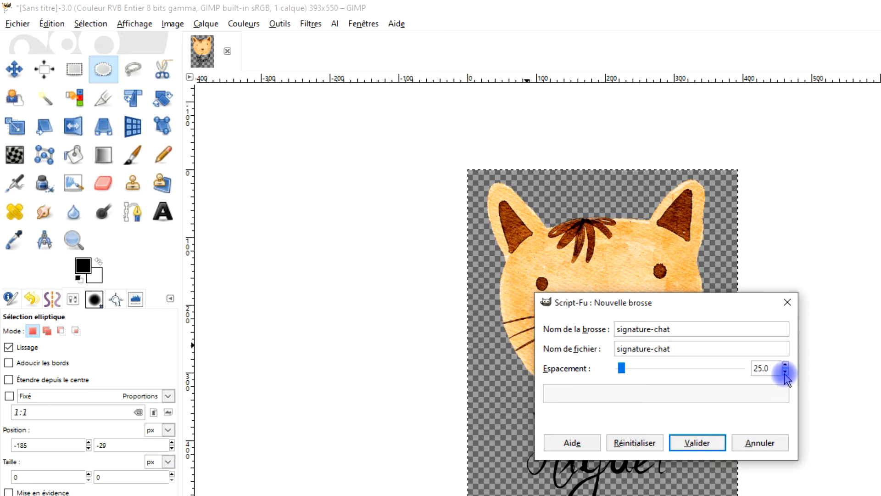
Step: Set the brush spacing to 10 and create the brush
{"action": "left_click_drag", "start_coordinate": [622, 373], "coordinate": [619, 375]}
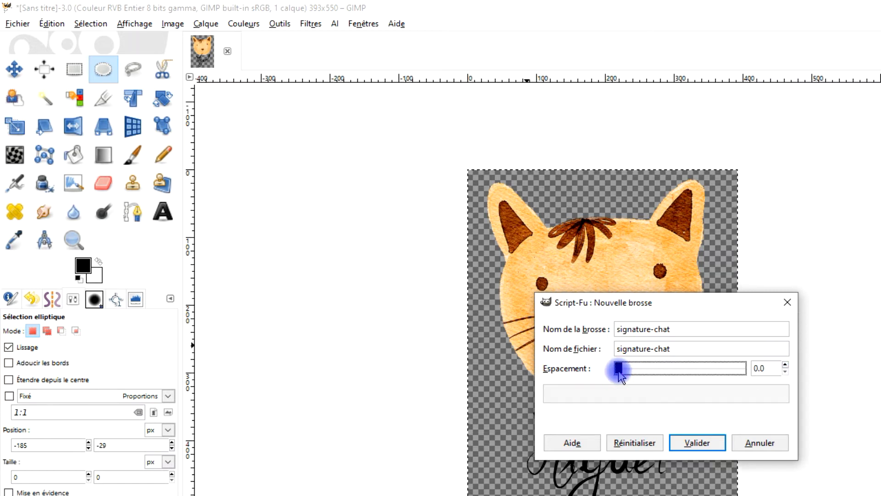
{"action": "left_click", "coordinate": [762, 368]}
{"action": "type", "text": "10"}
{"action": "left_click", "coordinate": [700, 444]}
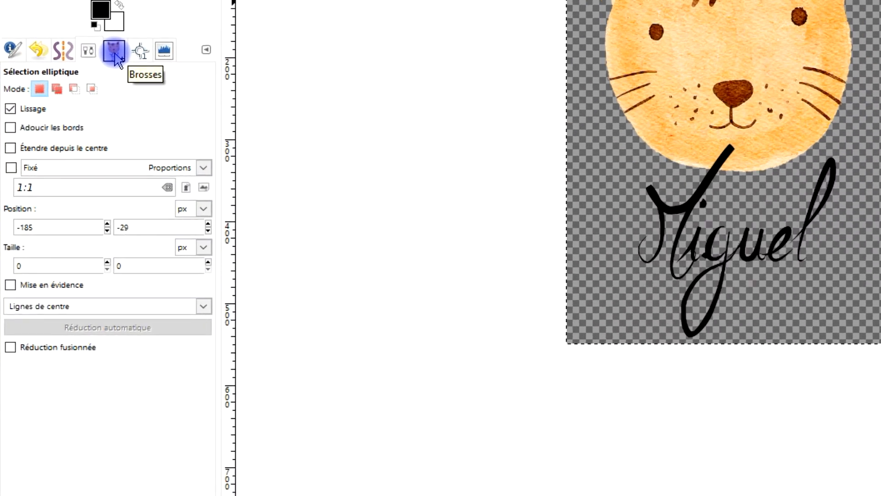
Step: Open the brushes list and select the new signature-chat brush
{"action": "left_click", "coordinate": [65, 198]}
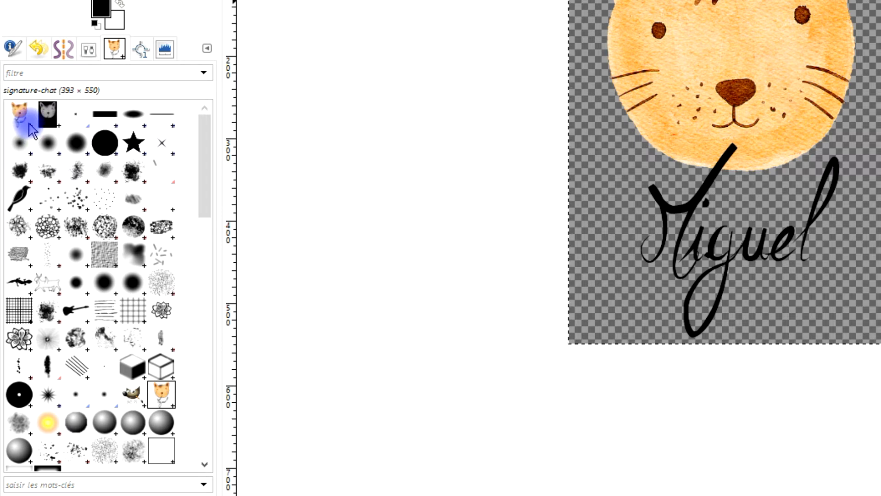
{"action": "left_click", "coordinate": [23, 118]}
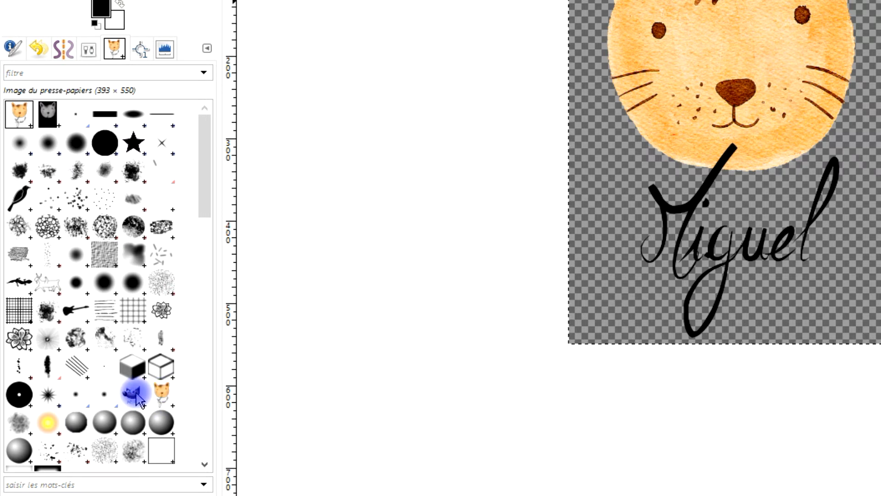
{"action": "left_click", "coordinate": [163, 395]}
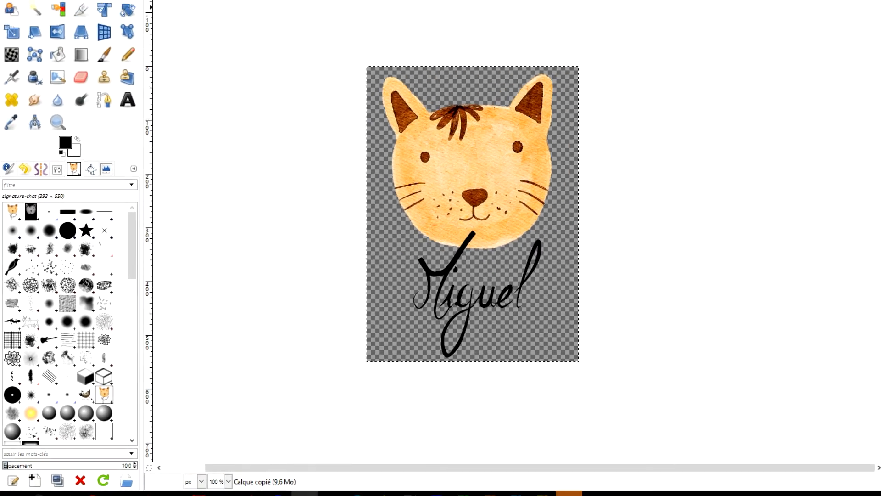
Step: Close the cat image without saving its changes and minimize GIMP
{"action": "key", "text": "ctrl+w"}
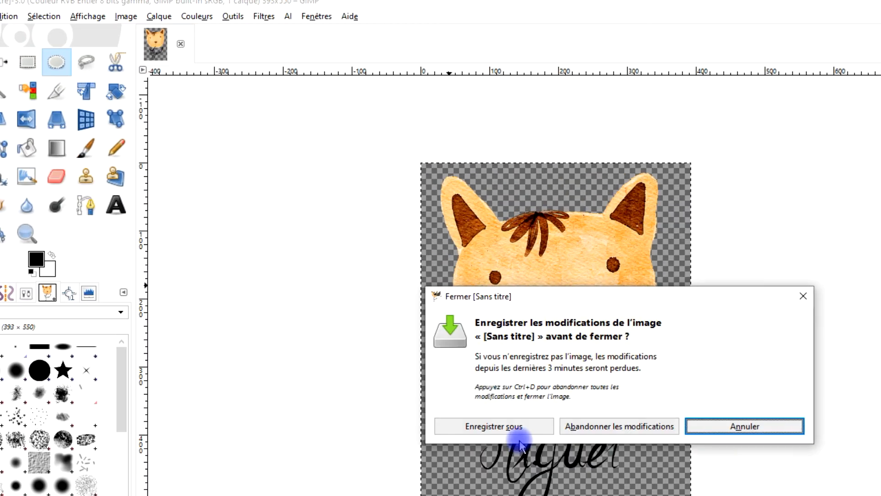
{"action": "left_click", "coordinate": [611, 425]}
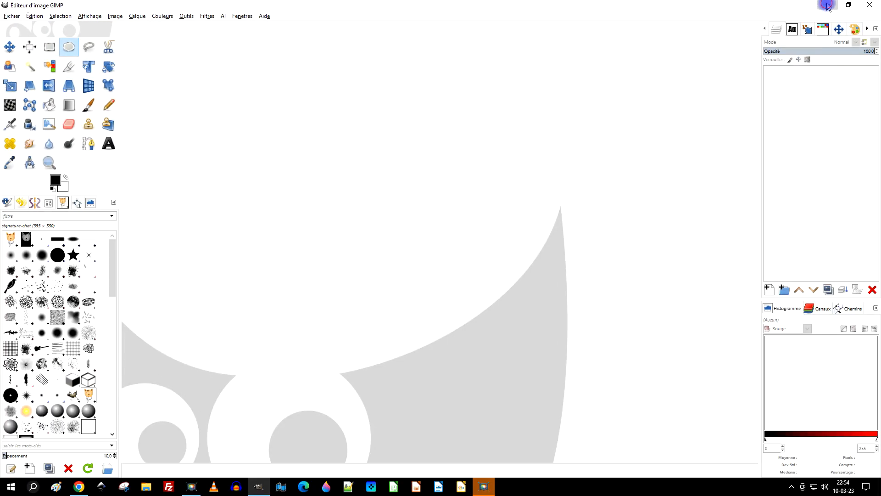
{"action": "left_click", "coordinate": [828, 6]}
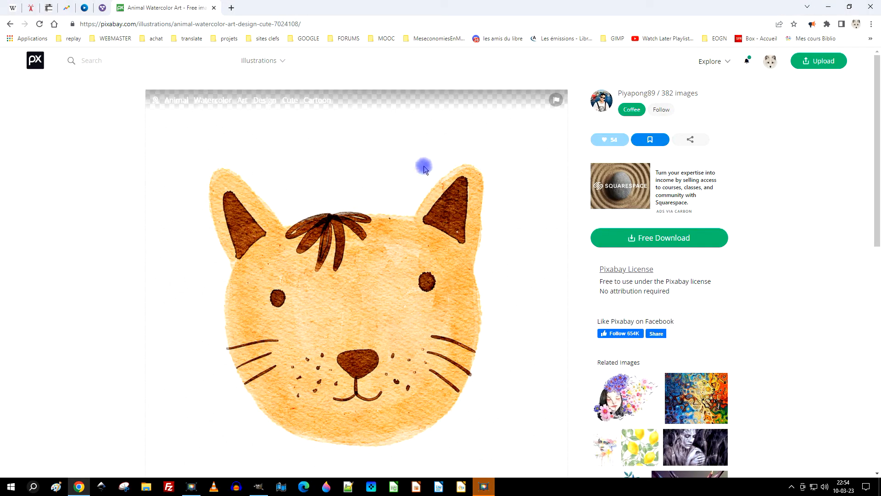
Step: On Pixabay, open the crescent moon photo and copy the image
{"action": "left_click", "coordinate": [35, 63]}
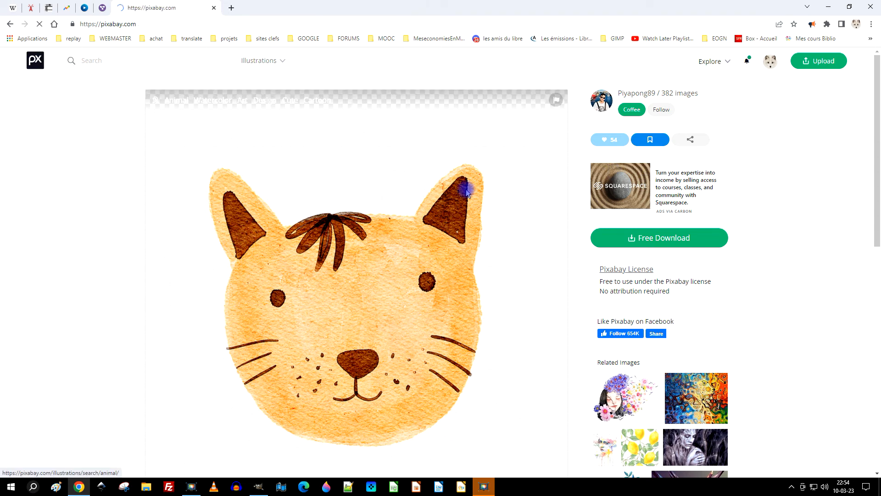
{"action": "scroll", "coordinate": [313, 277], "scroll_direction": "down", "scroll_amount": 7}
{"action": "scroll", "coordinate": [313, 277], "scroll_direction": "down", "scroll_amount": 10}
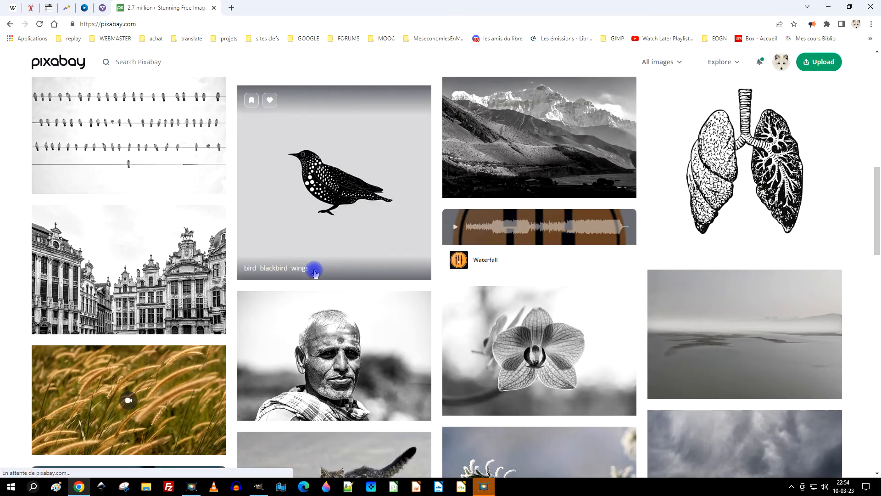
{"action": "left_click", "coordinate": [177, 321]}
{"action": "right_click", "coordinate": [274, 177]}
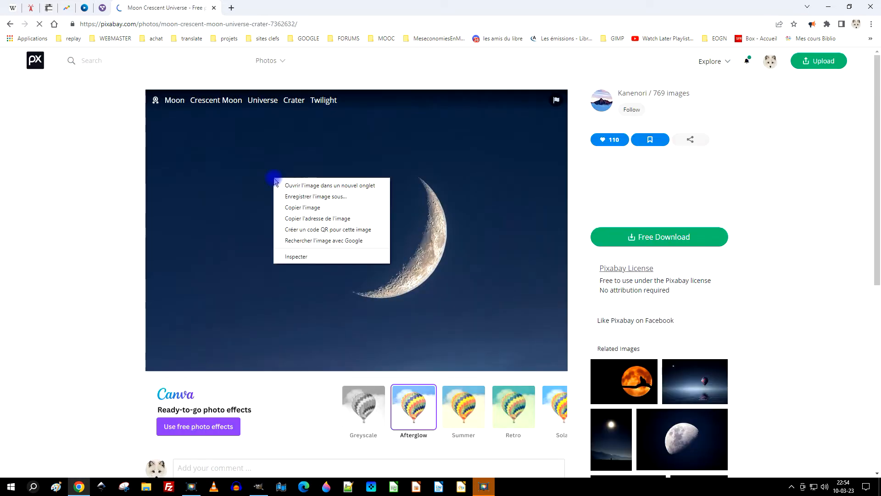
{"action": "left_click", "coordinate": [297, 209]}
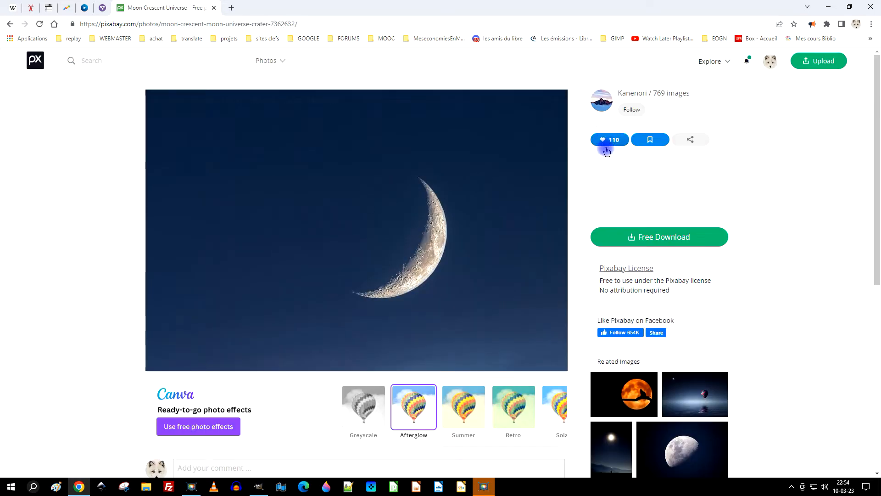
Step: Return to GIMP and paste the copied moon photo as a new image
{"action": "left_click", "coordinate": [259, 486]}
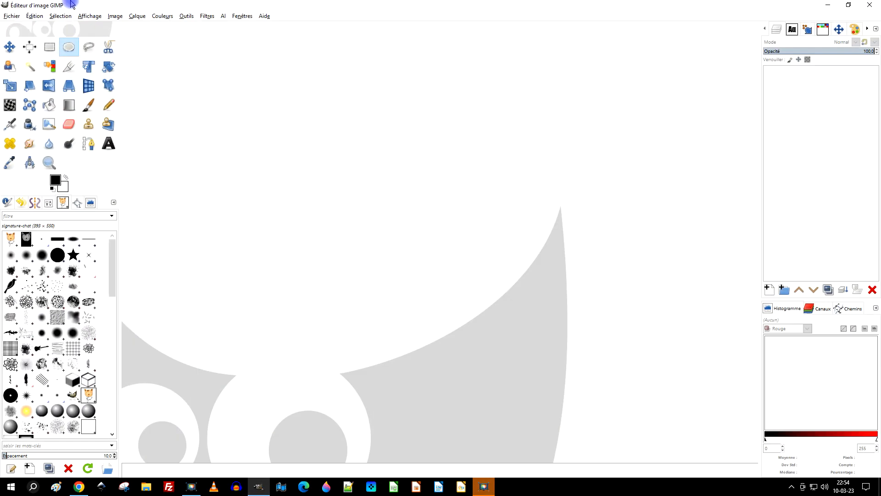
{"action": "left_click", "coordinate": [33, 16]}
{"action": "mouse_move", "coordinate": [112, 127]}
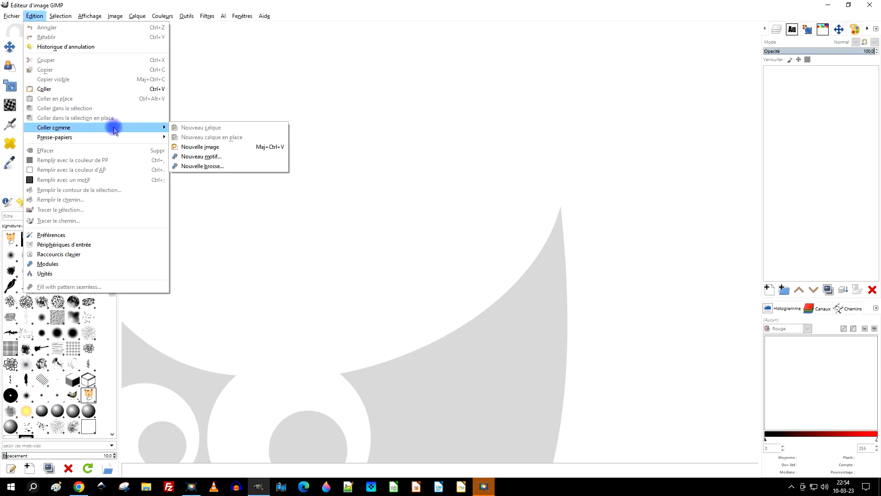
{"action": "left_click", "coordinate": [215, 147]}
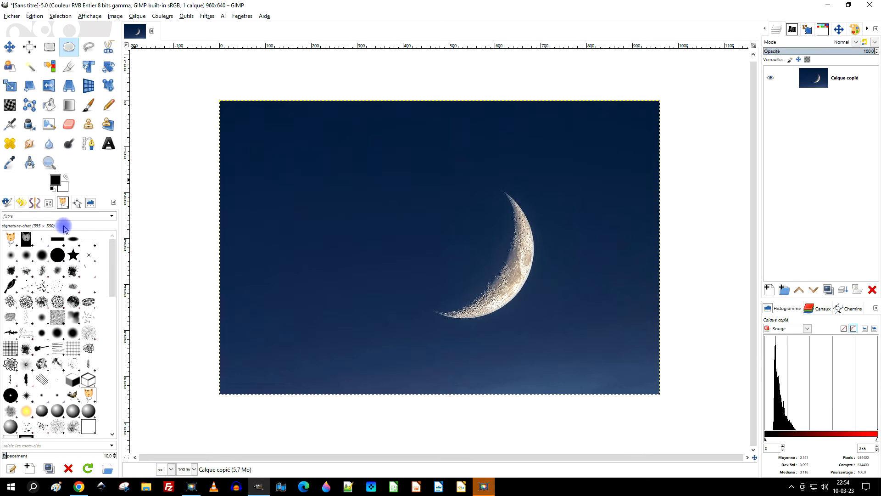
Step: Choose the Paintbrush tool with the signature-chat brush and set its size to 142
{"action": "left_click", "coordinate": [32, 203]}
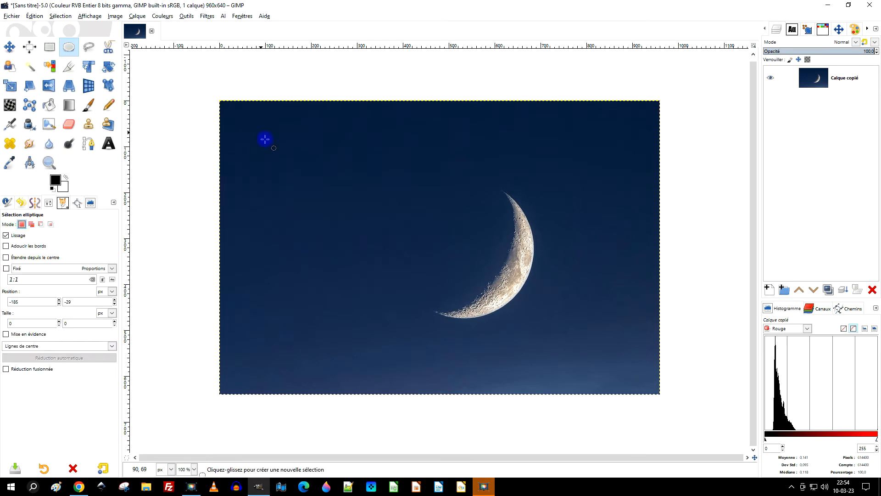
{"action": "left_click", "coordinate": [89, 106]}
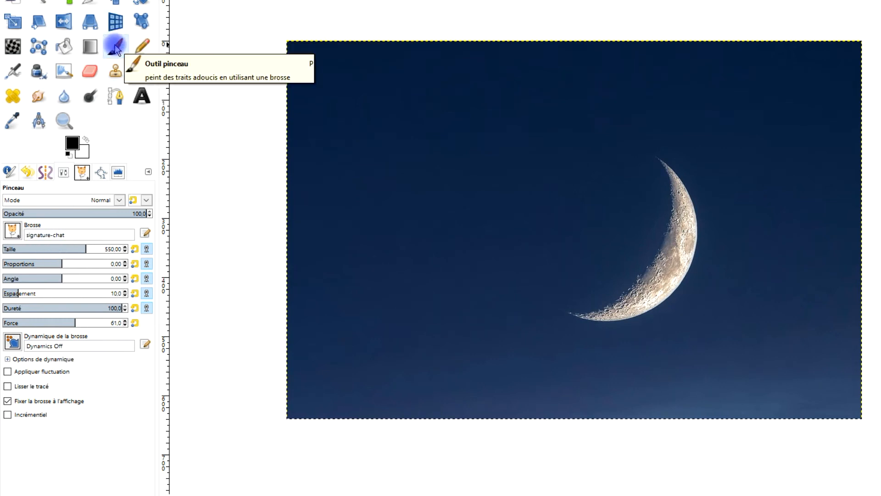
{"action": "left_click", "coordinate": [38, 250]}
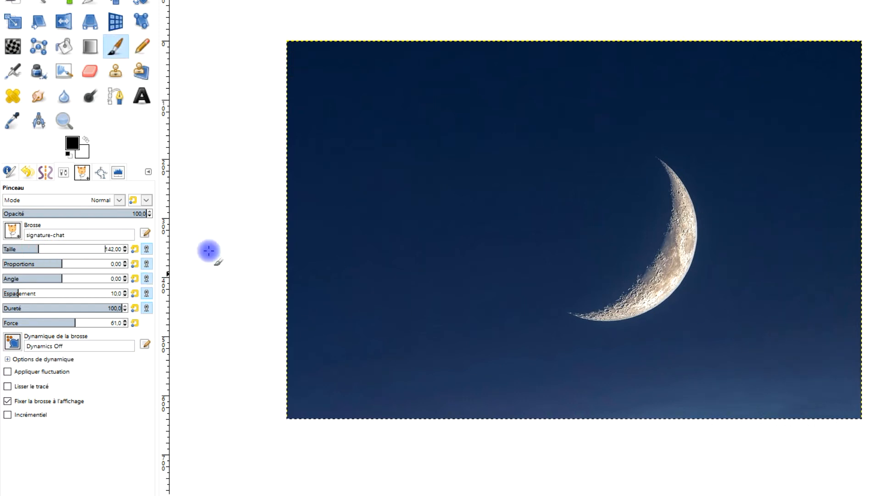
Step: Stamp the brush near the photo's lower right corner, then undo the stamp
{"action": "left_click", "coordinate": [814, 357]}
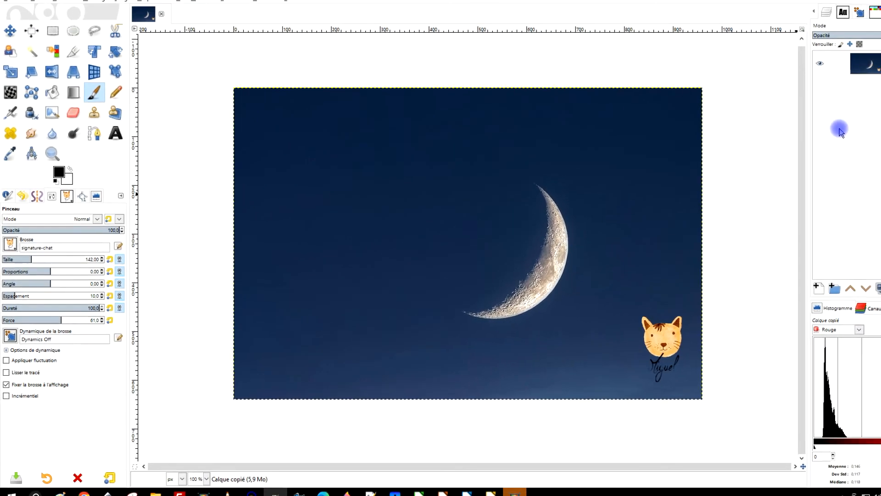
{"action": "key", "text": "ctrl+z"}
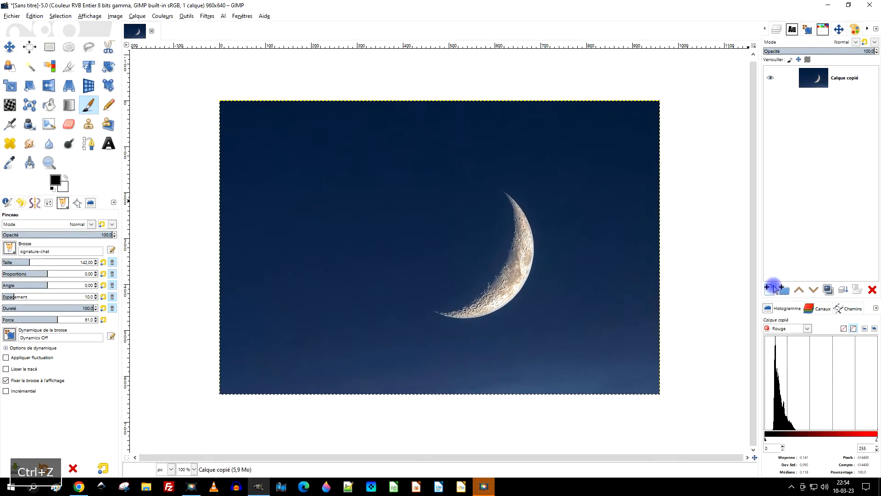
Step: Add a new layer filled with transparency above the photo
{"action": "left_click", "coordinate": [768, 290]}
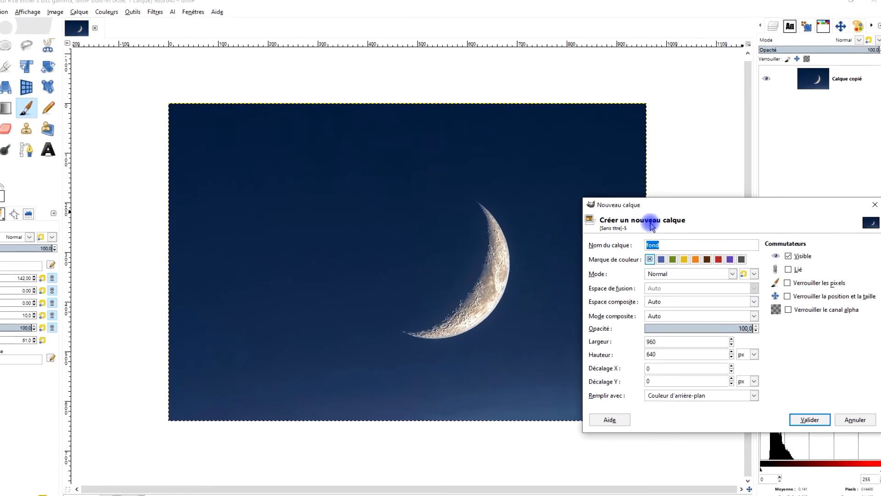
{"action": "left_click", "coordinate": [661, 438]}
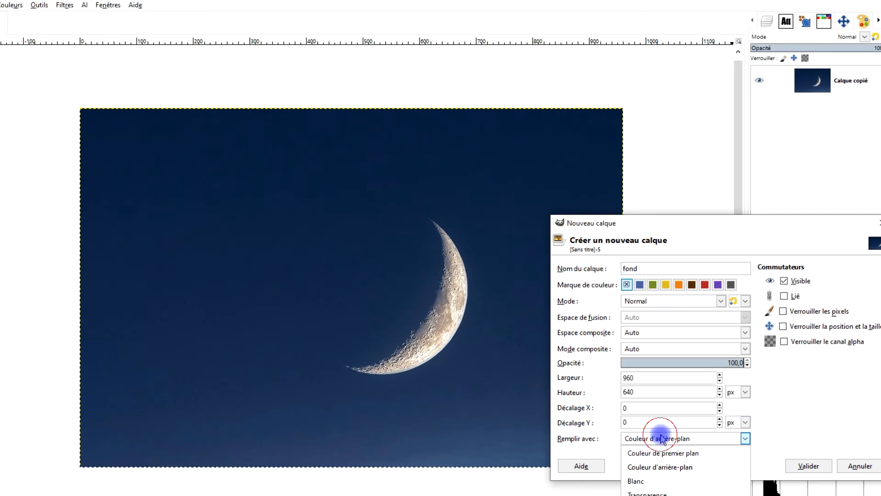
{"action": "left_click", "coordinate": [648, 494]}
{"action": "left_click", "coordinate": [809, 466]}
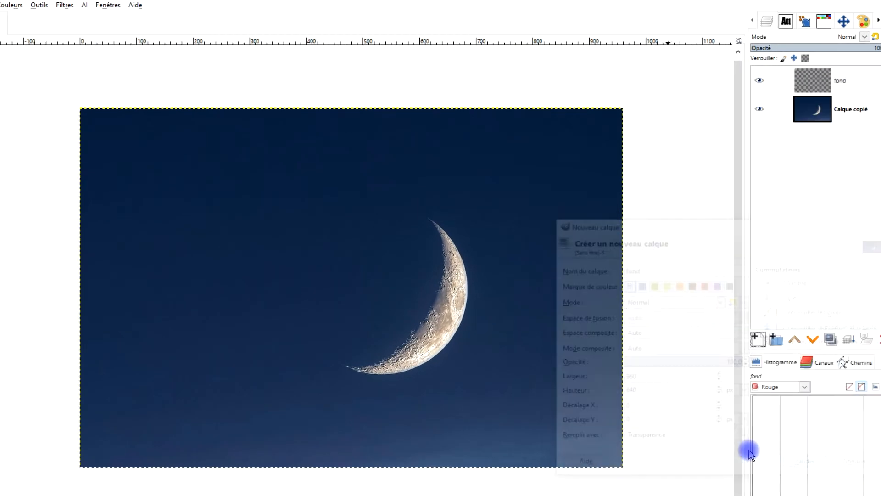
Step: Stamp the signature-chat brush once near the lower right corner on the new layer
{"action": "left_click_drag", "start_coordinate": [575, 409], "coordinate": [572, 407]}
{"action": "left_click", "coordinate": [572, 411]}
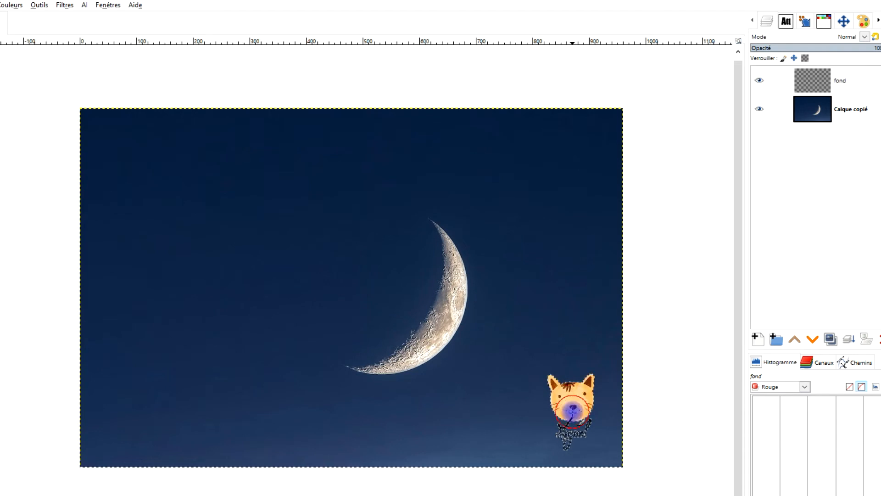
Step: Toggle the new layer's visibility off and on to compare the stamped signature
{"action": "left_click", "coordinate": [759, 82]}
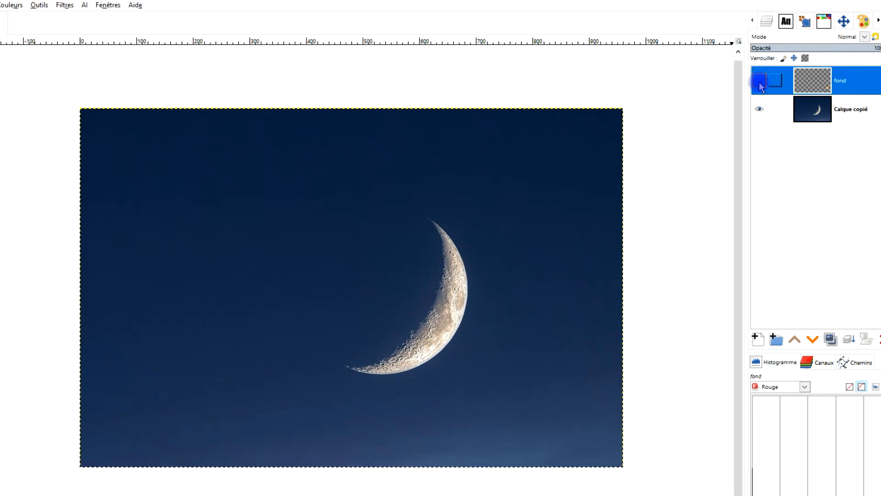
{"action": "left_click", "coordinate": [760, 82]}
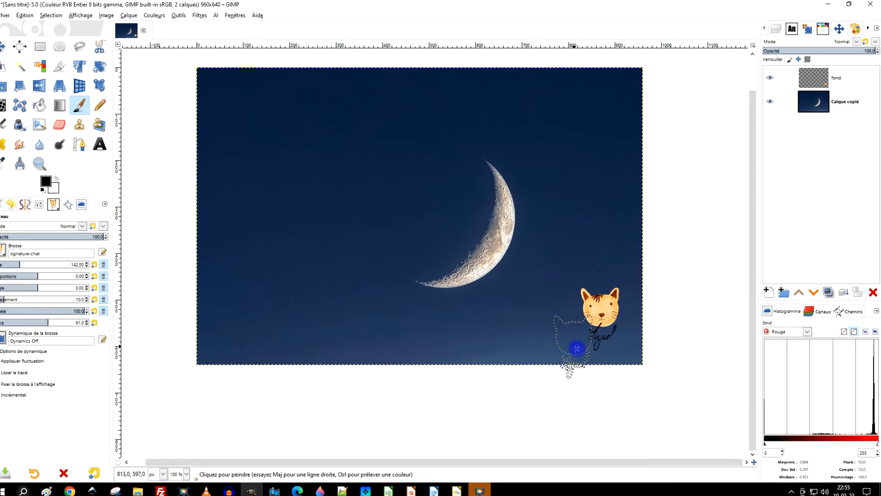
{"action": "left_click", "coordinate": [770, 79]}
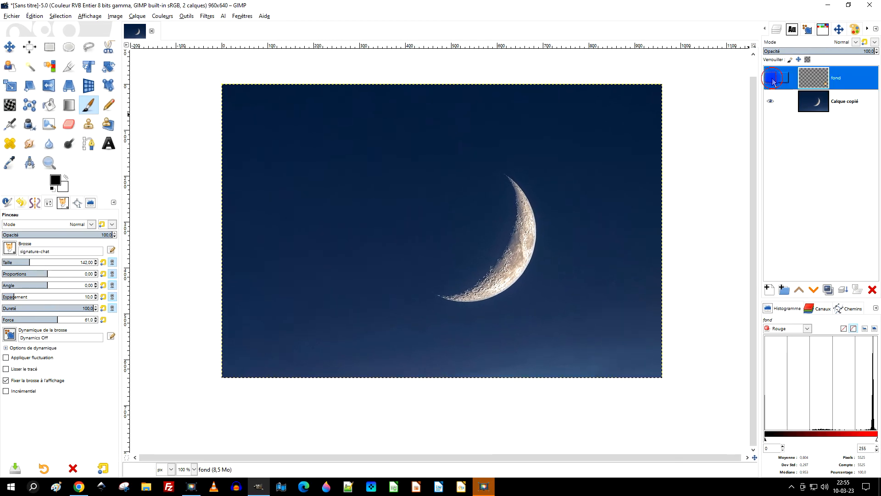
{"action": "left_click", "coordinate": [771, 79]}
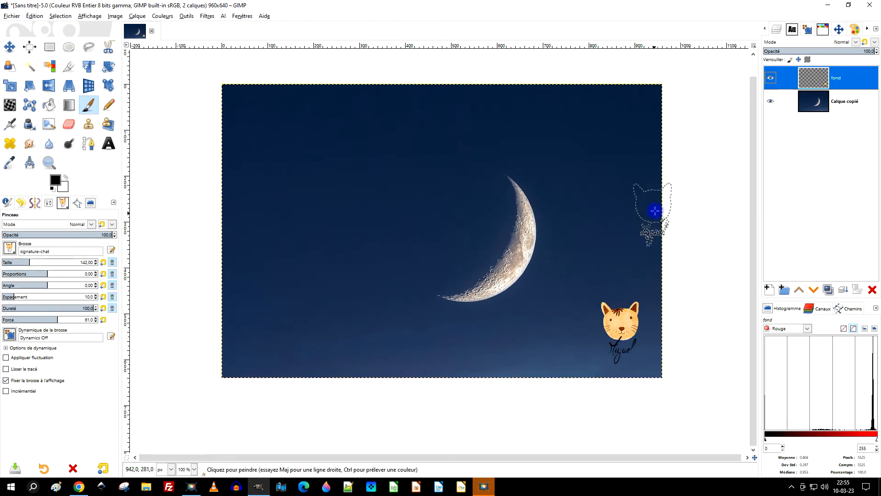
Step: Close the moon image, discarding its changes
{"action": "left_click_drag", "start_coordinate": [634, 260], "coordinate": [649, 285]}
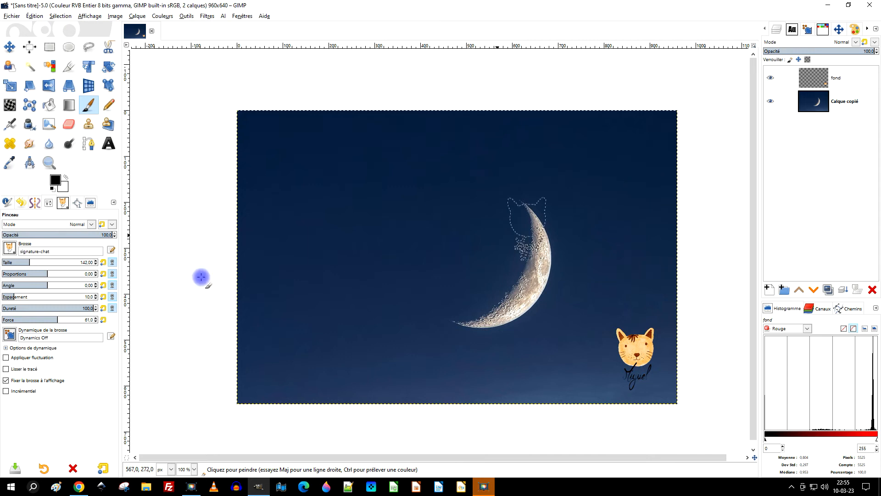
{"action": "left_click", "coordinate": [152, 30]}
{"action": "left_click", "coordinate": [450, 292]}
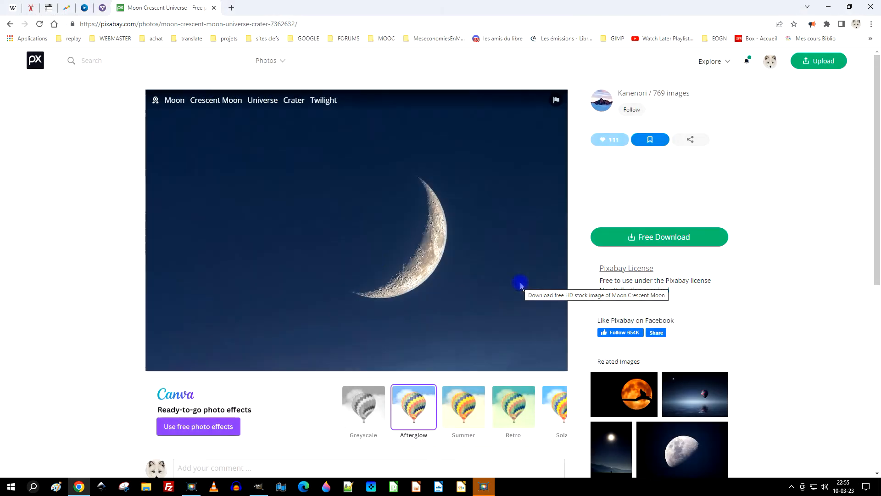
Step: Go back to the Pixabay home page and browse the images
{"action": "left_click", "coordinate": [259, 487]}
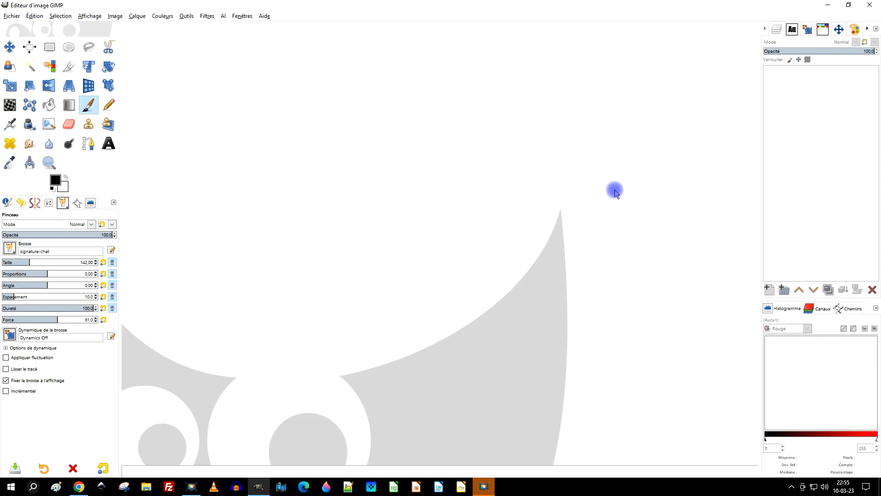
{"action": "left_click", "coordinate": [827, 7]}
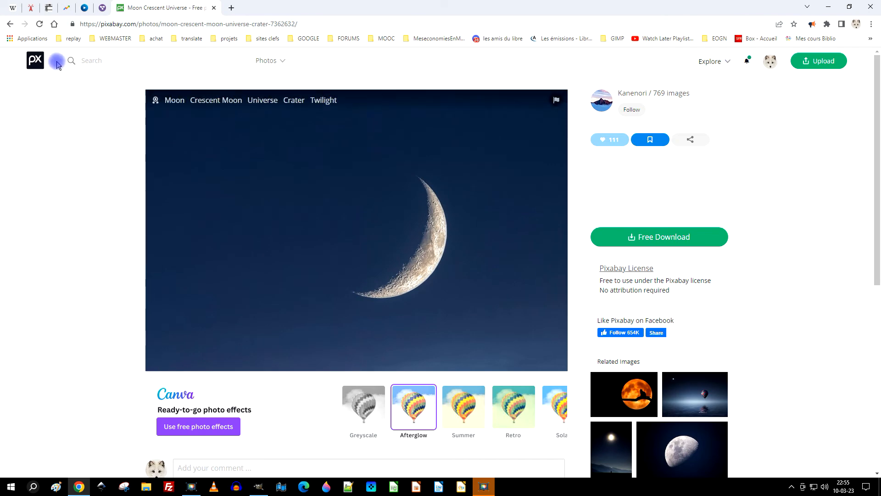
{"action": "left_click", "coordinate": [40, 66]}
{"action": "scroll", "coordinate": [335, 191], "scroll_direction": "down", "scroll_amount": 10}
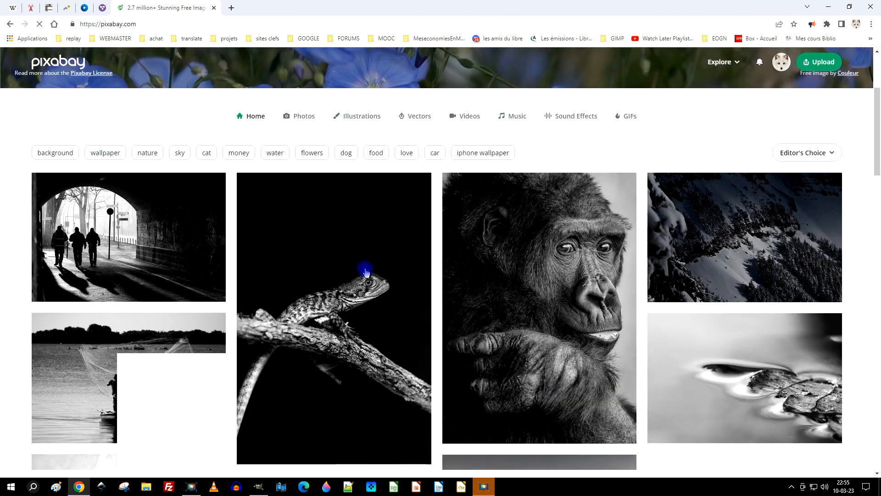
Step: Browse the Pixabay images and open the Woman Ladder Idea illustration
{"action": "scroll", "coordinate": [413, 266], "scroll_direction": "down", "scroll_amount": 10}
{"action": "scroll", "coordinate": [557, 252], "scroll_direction": "up", "scroll_amount": 8}
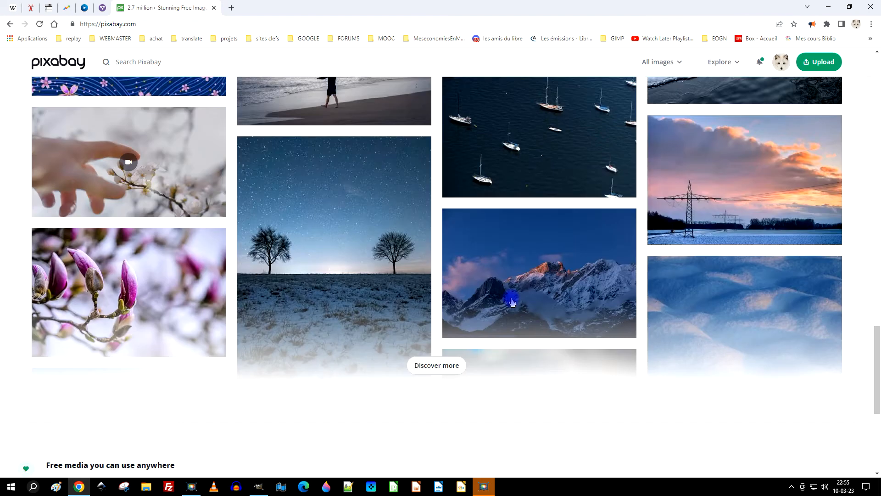
{"action": "scroll", "coordinate": [742, 255], "scroll_direction": "up", "scroll_amount": 5}
{"action": "scroll", "coordinate": [764, 266], "scroll_direction": "down", "scroll_amount": 2}
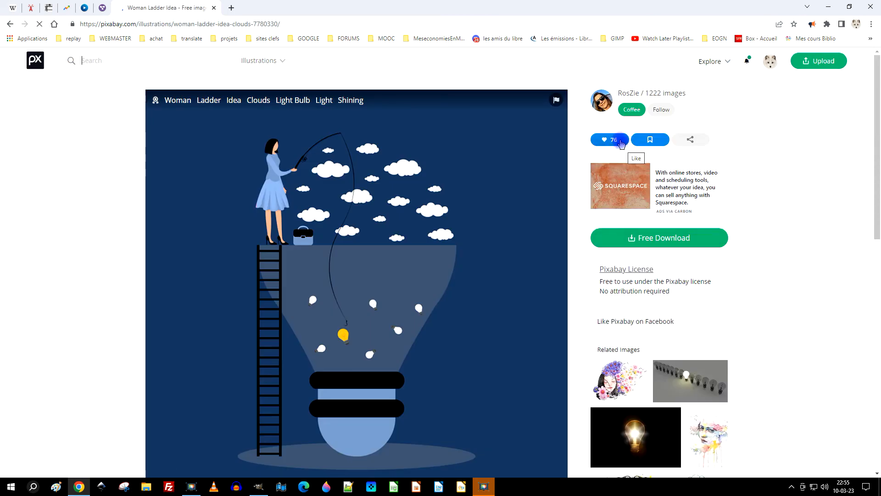
Step: Copy the Woman Ladder Idea illustration and paste it into GIMP as a new image
{"action": "right_click", "coordinate": [340, 197]}
{"action": "left_click", "coordinate": [374, 221]}
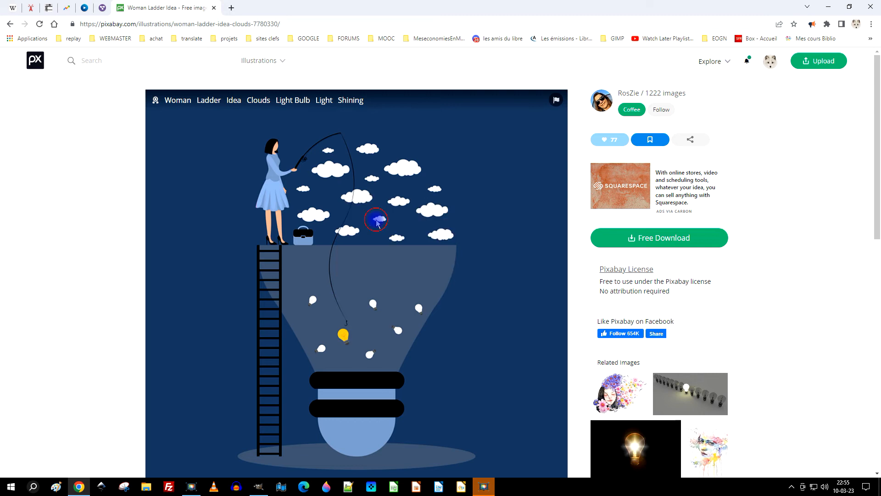
{"action": "left_click", "coordinate": [259, 487]}
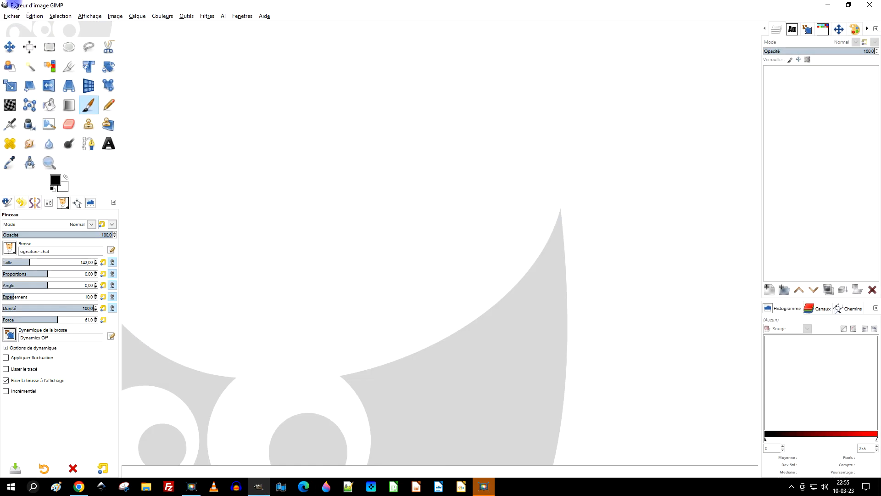
{"action": "left_click", "coordinate": [33, 16]}
{"action": "left_click", "coordinate": [88, 92]}
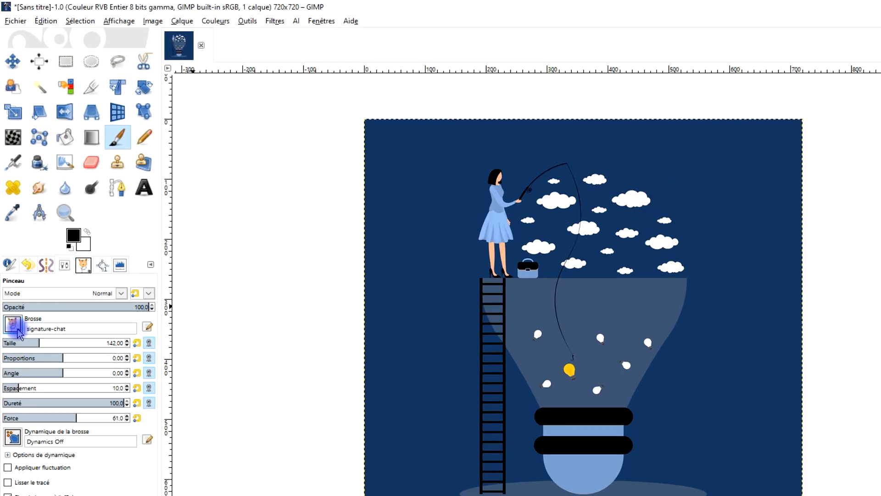
Step: Select the signature brush and set the brush size to 161
{"action": "left_click", "coordinate": [13, 325]}
{"action": "scroll", "coordinate": [63, 471], "scroll_direction": "up", "scroll_amount": 3}
{"action": "left_click", "coordinate": [80, 433]}
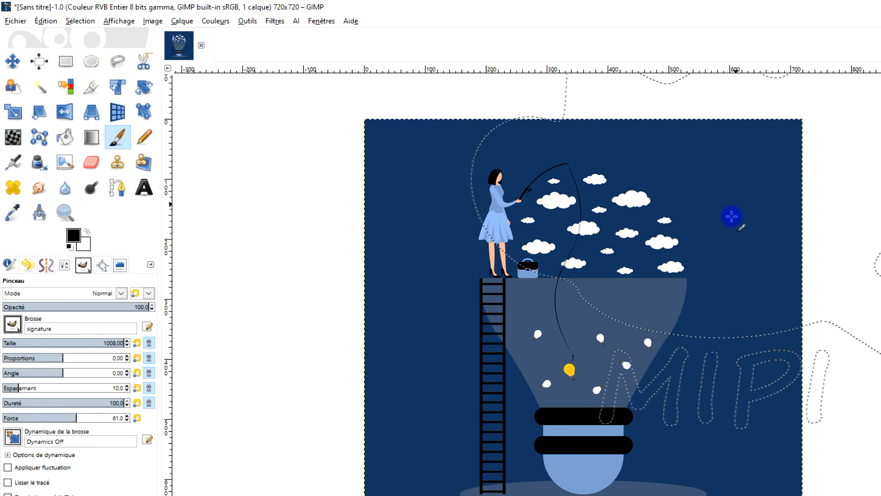
{"action": "left_click", "coordinate": [47, 349]}
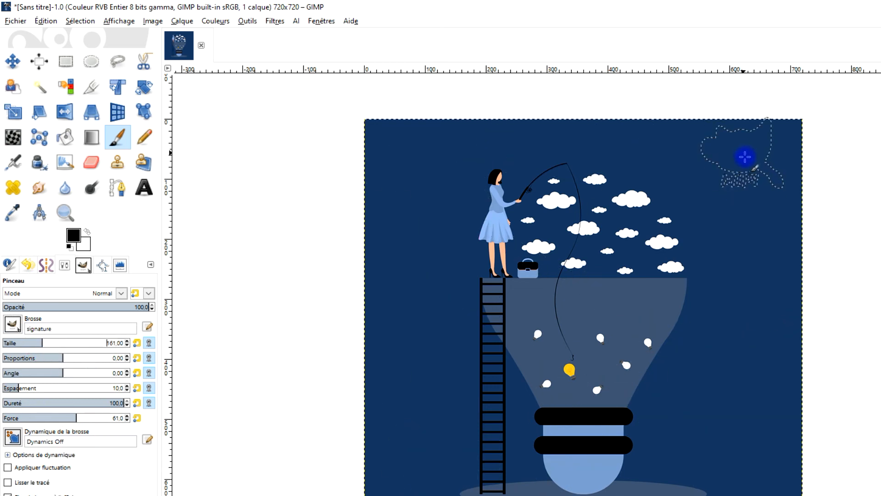
Step: Try stamping the signature brush near the image's upper right corner, then undo the stamp
{"action": "left_click", "coordinate": [746, 162]}
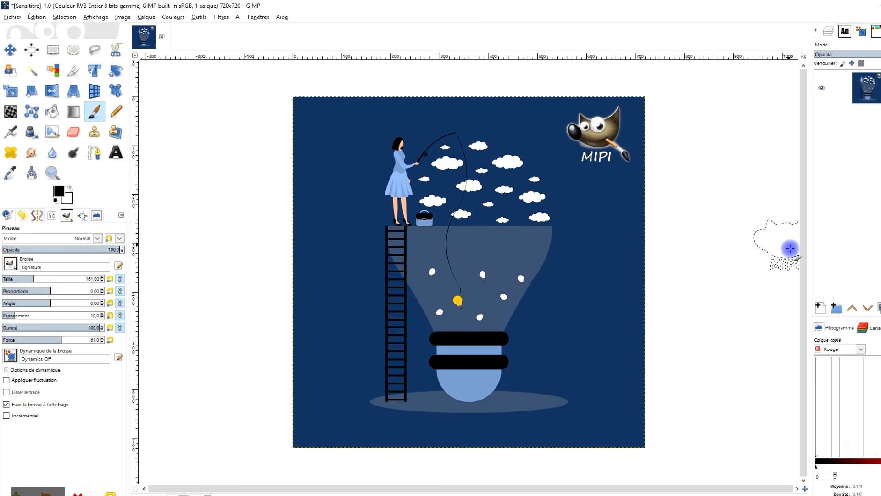
{"action": "key", "text": "ctrl+z"}
Step: Add a new transparent layer named signature filling the whole 720 x 720 image
{"action": "left_click", "coordinate": [770, 291]}
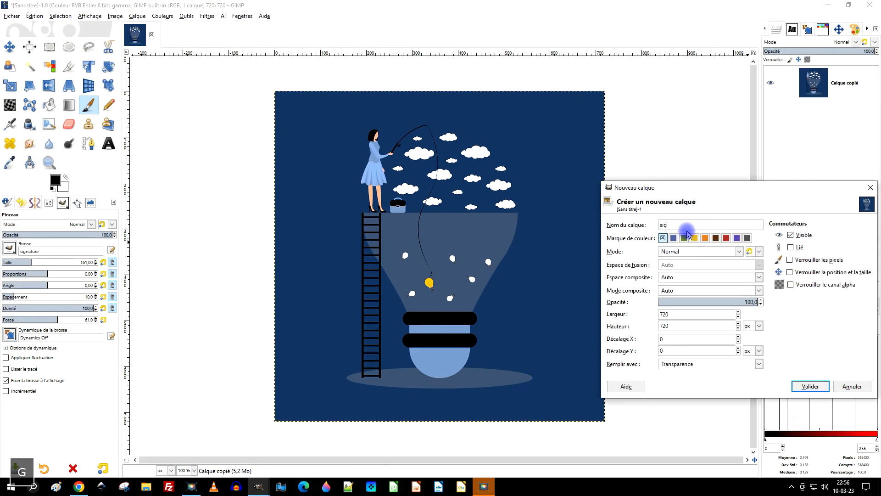
{"action": "left_click", "coordinate": [675, 365]}
{"action": "left_click", "coordinate": [685, 411]}
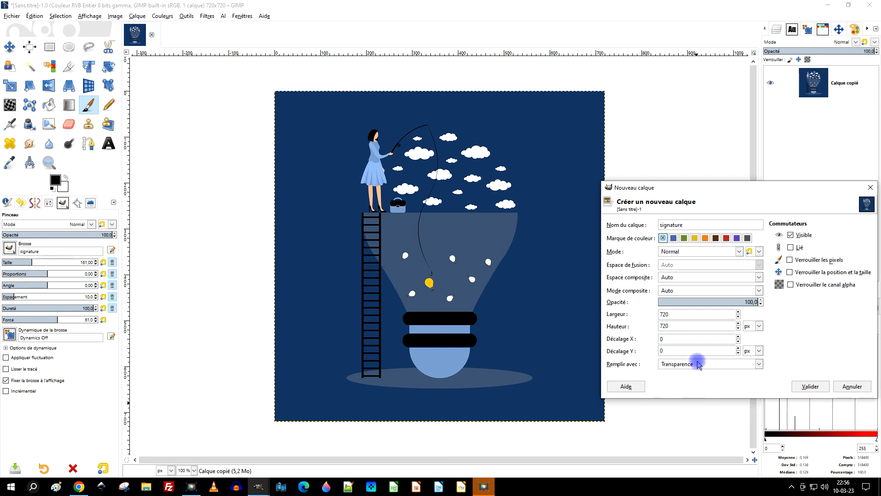
{"action": "left_click", "coordinate": [811, 391]}
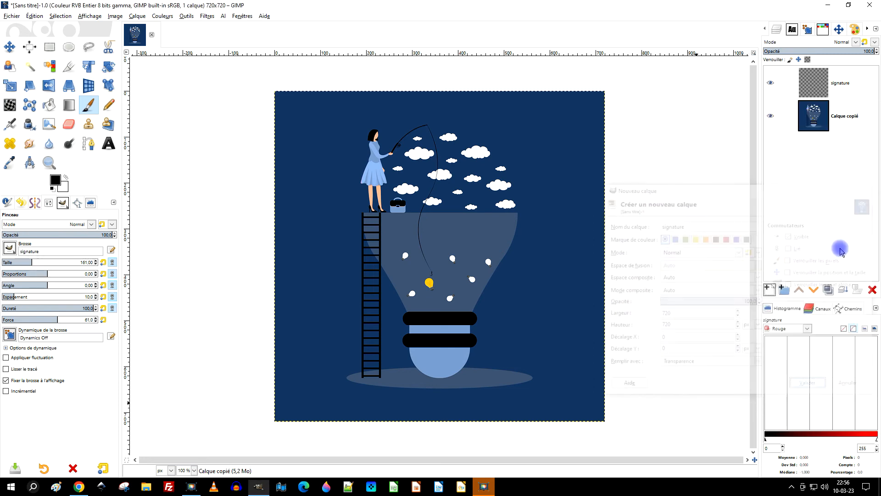
Step: Stamp the signature brush near the upper right corner, then the signature-chat brush on the lower right
{"action": "left_click", "coordinate": [551, 129]}
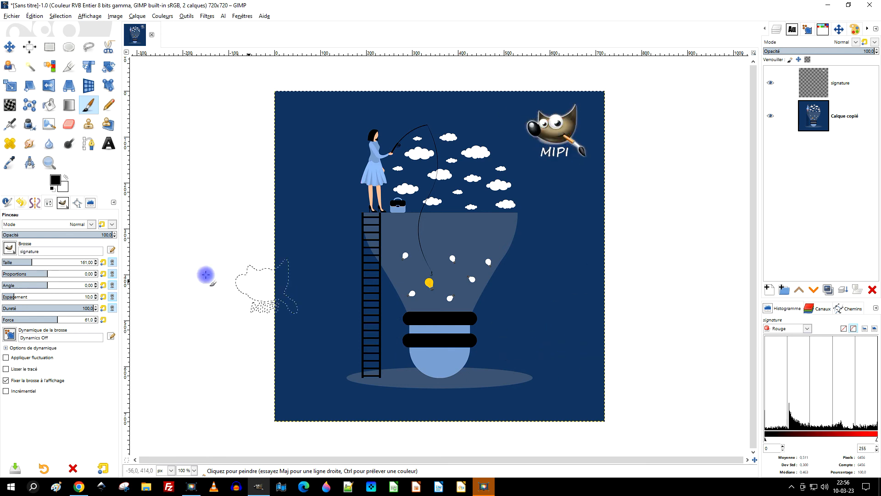
{"action": "left_click", "coordinate": [10, 250]}
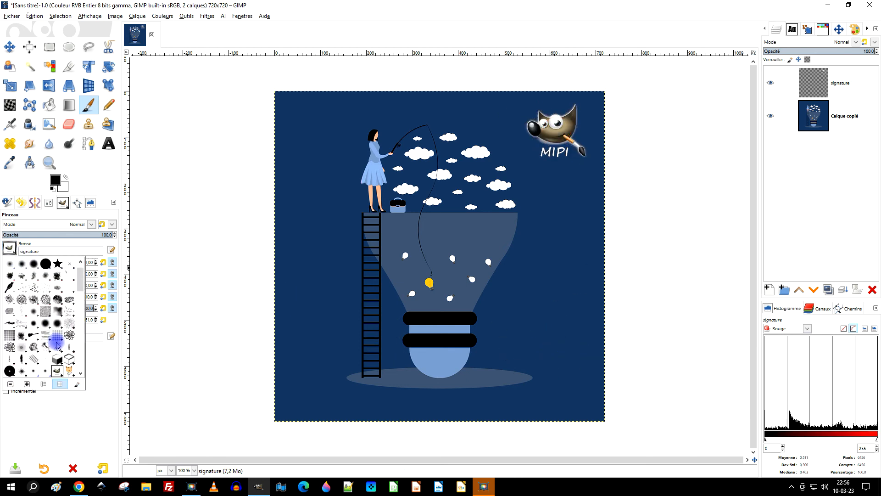
{"action": "left_click", "coordinate": [71, 370]}
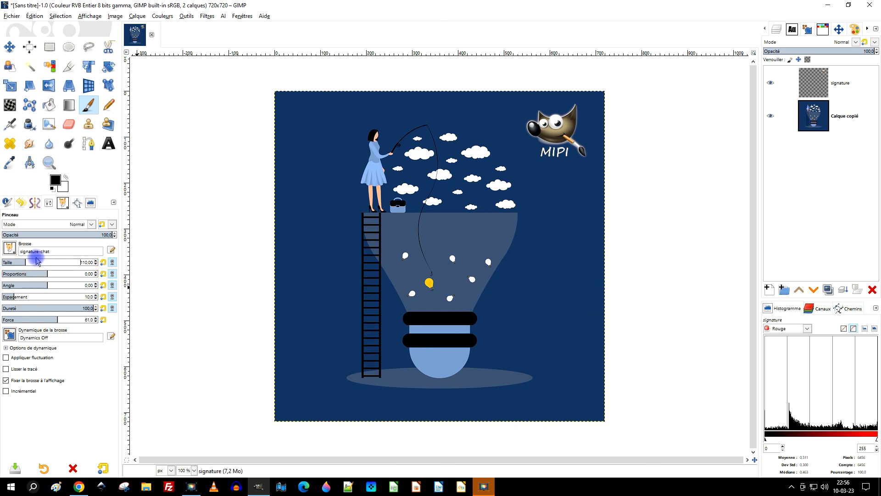
{"action": "left_click", "coordinate": [559, 293]}
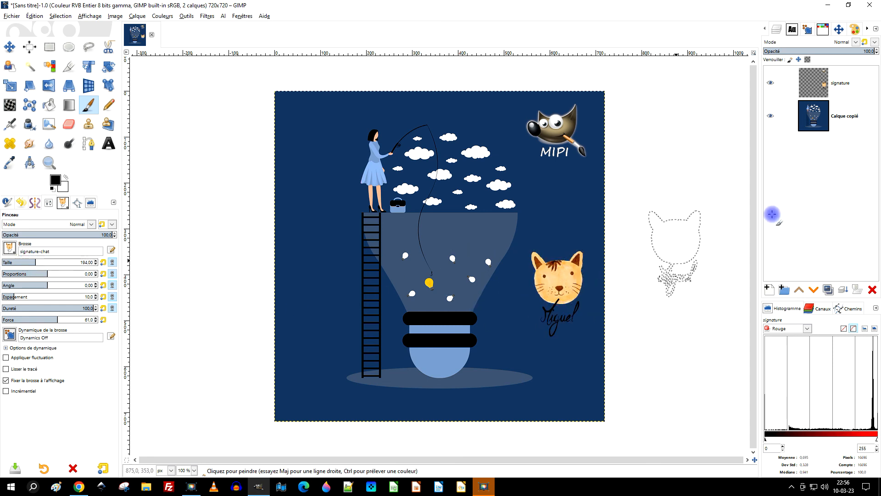
Step: Zoom in and out to inspect the stamped cat signature on the illustration
{"action": "scroll", "coordinate": [571, 364], "scroll_direction": "up", "scroll_amount": 3}
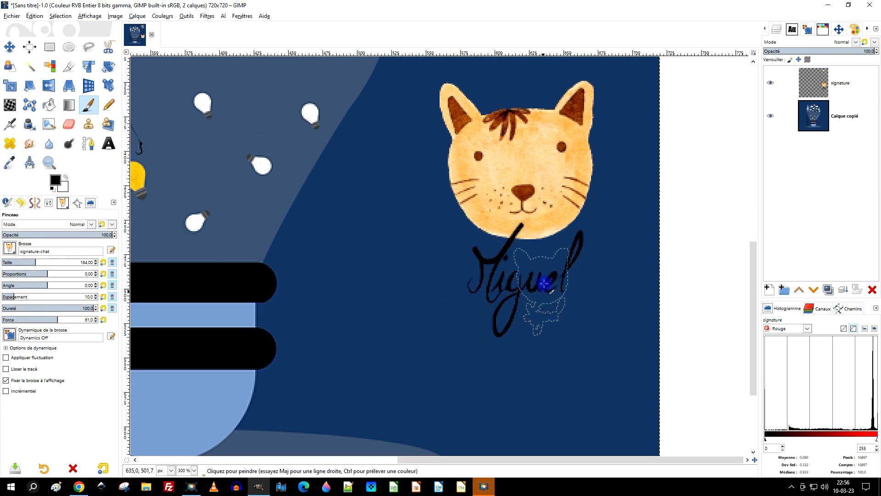
{"action": "scroll", "coordinate": [560, 287], "scroll_direction": "down", "scroll_amount": 4}
{"action": "scroll", "coordinate": [558, 288], "scroll_direction": "up", "scroll_amount": 2}
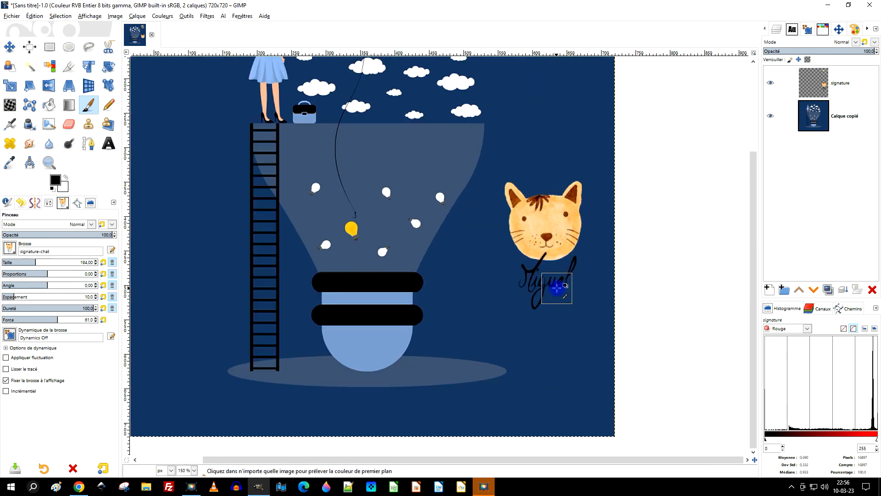
{"action": "scroll", "coordinate": [556, 288], "scroll_direction": "down", "scroll_amount": 1}
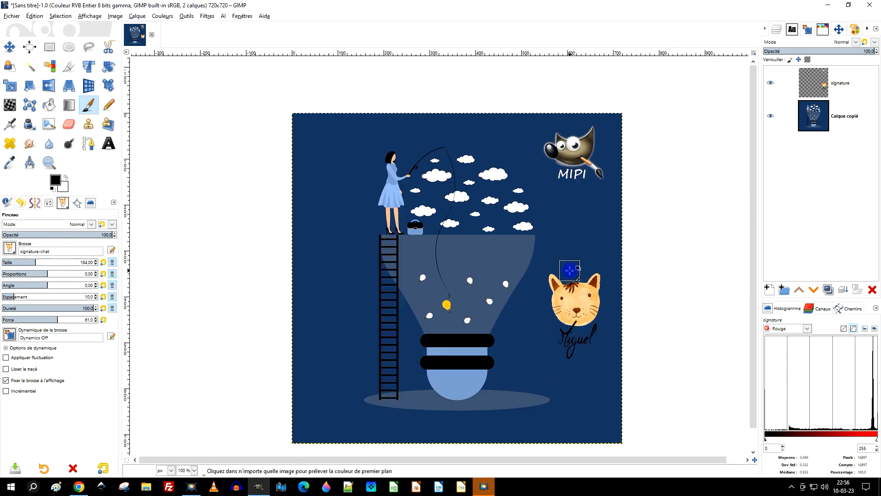
{"action": "left_click_drag", "start_coordinate": [576, 306], "coordinate": [553, 277]}
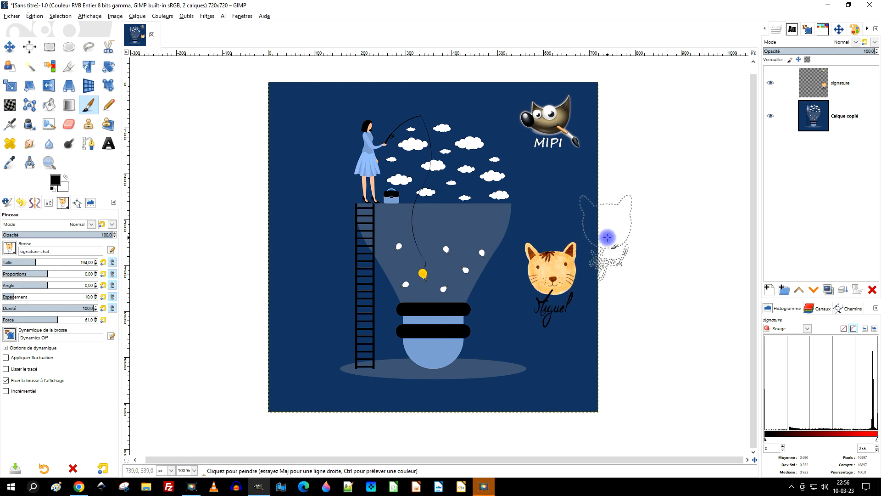